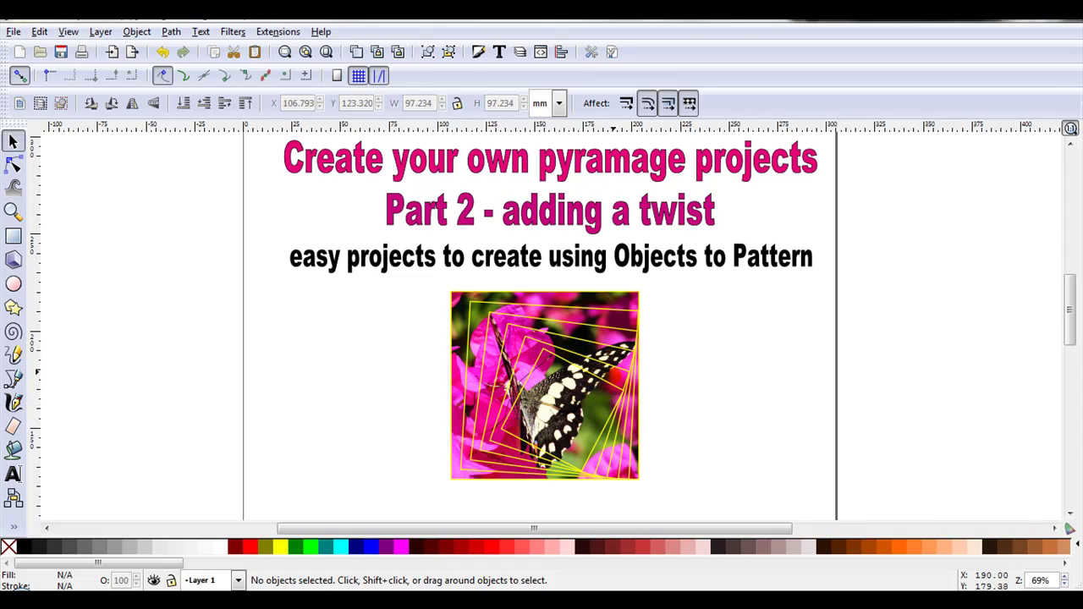
# Drag three rotated butterfly squares out of the twisted spiral image and zoom out
pyautogui.moveTo(563, 402); pyautogui.dragTo(853, 391)
pyautogui.moveTo(556, 399); pyautogui.dragTo(736, 343)
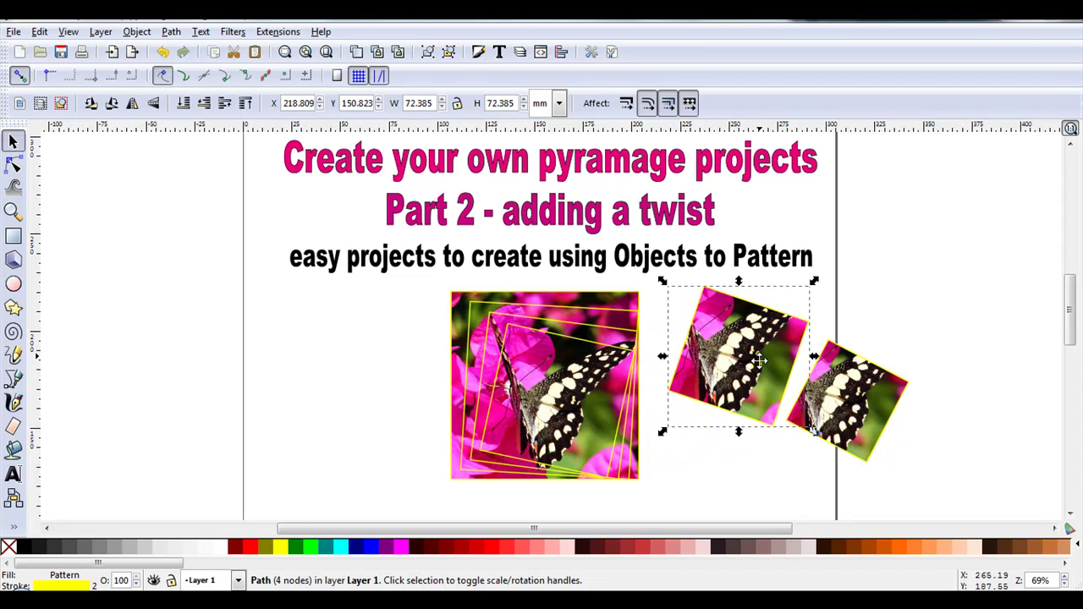
pyautogui.moveTo(548, 387); pyautogui.dragTo(924, 299)
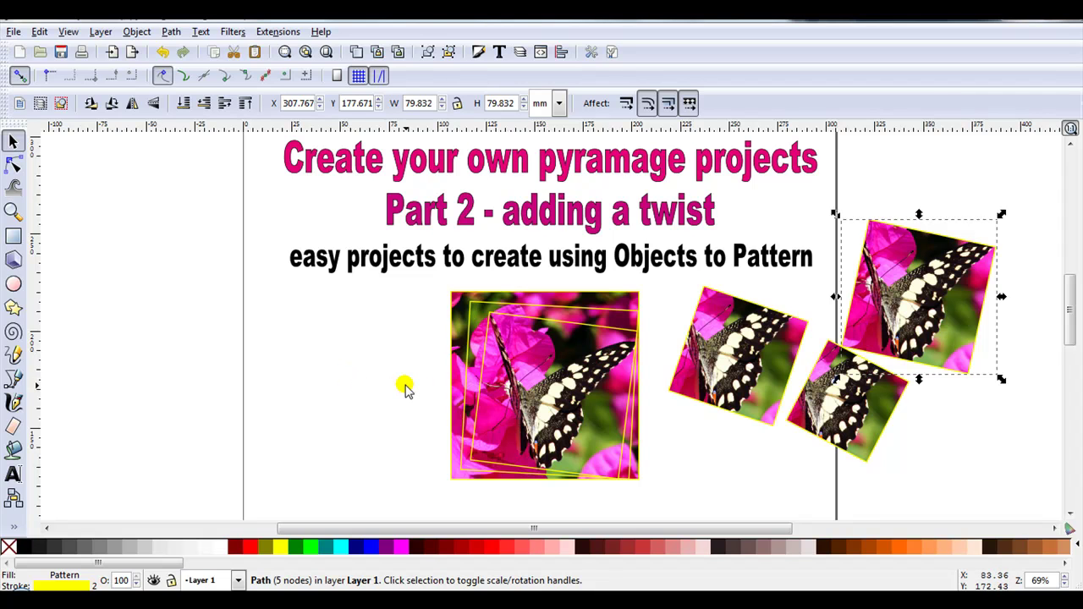
pyautogui.scroll(-1, 405, 390)
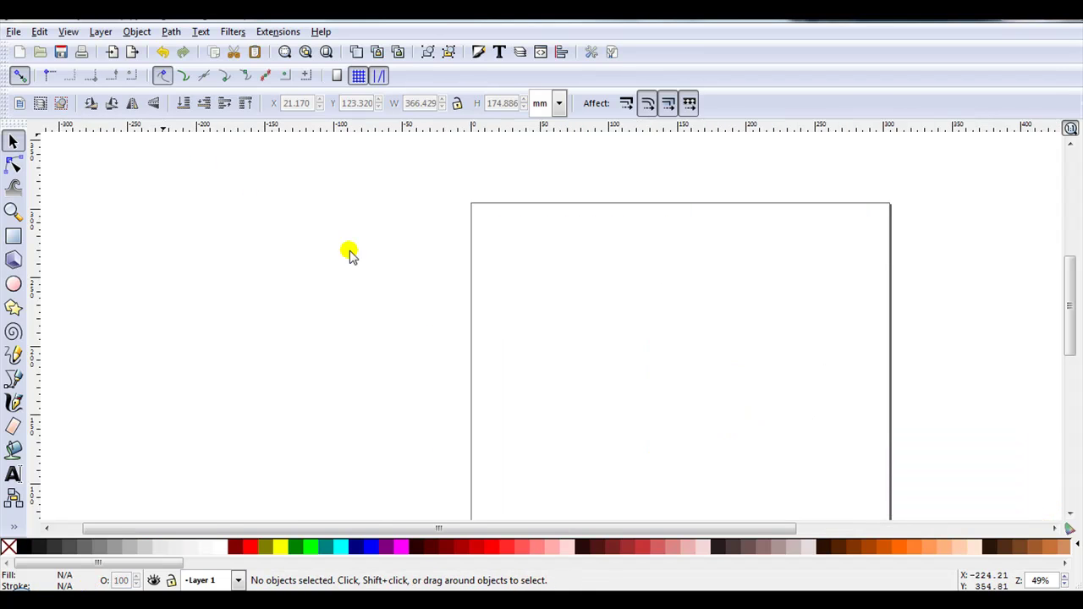
# Import the pink-flower butterfly photo and drag it onto the page
pyautogui.click(12, 34)
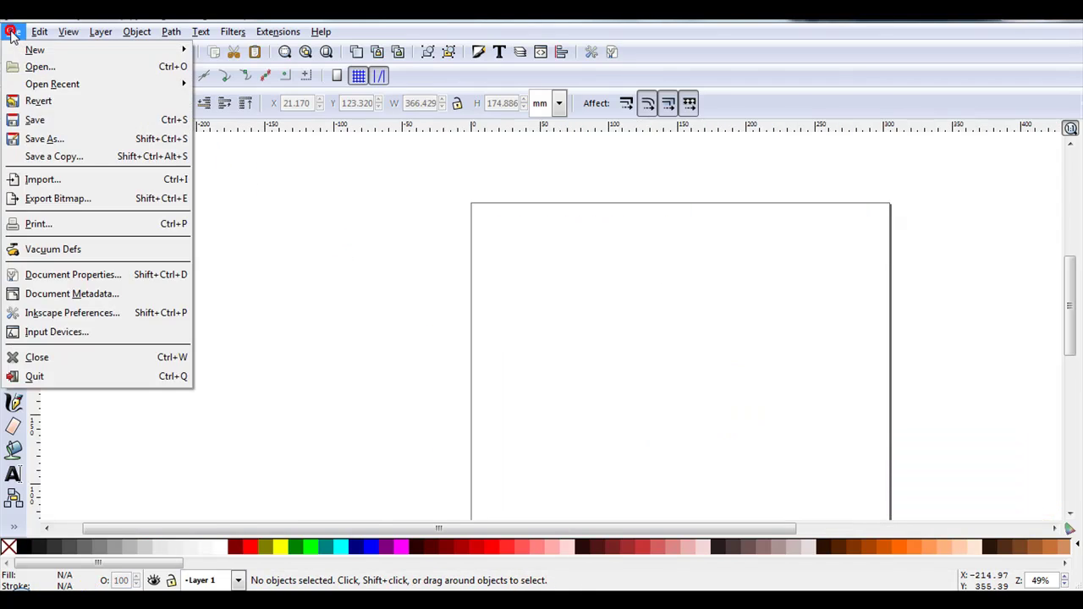
pyautogui.click(79, 188)
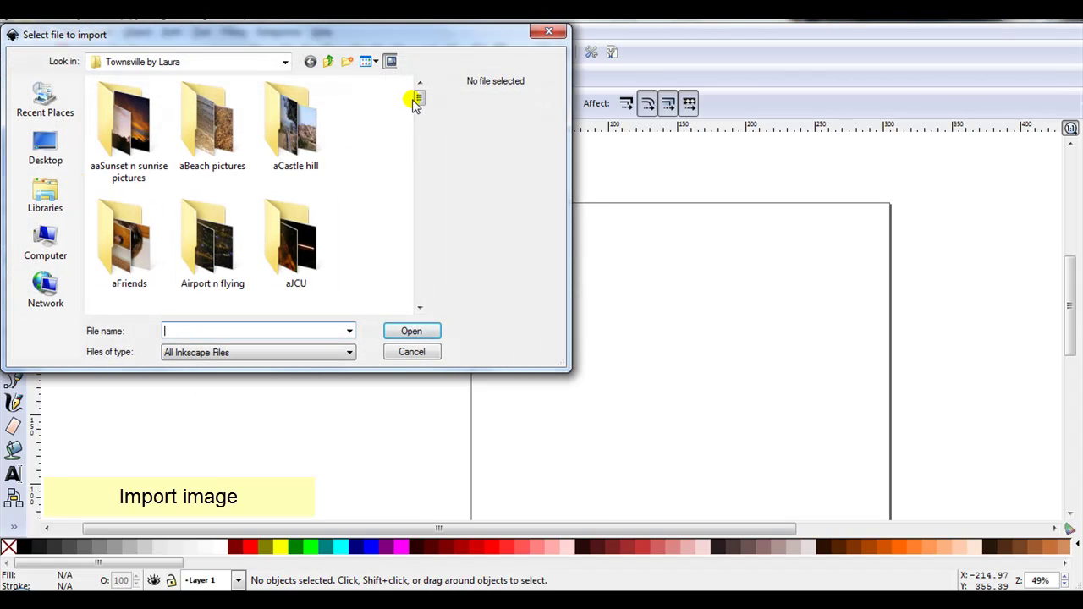
pyautogui.moveTo(413, 99); pyautogui.dragTo(418, 138)
pyautogui.doubleClick(186, 193)
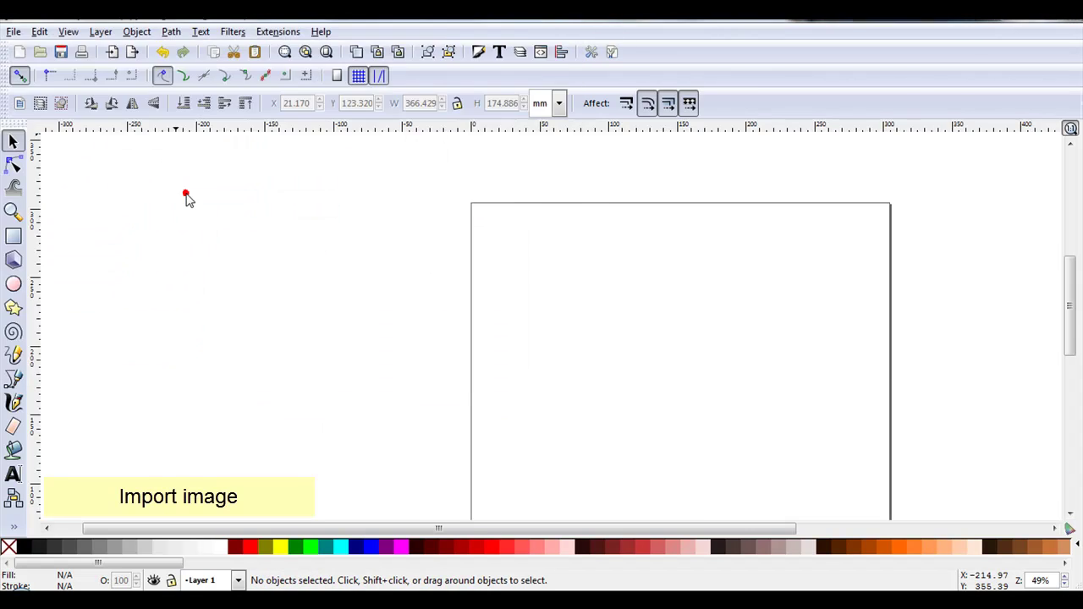
pyautogui.moveTo(242, 227); pyautogui.dragTo(680, 382)
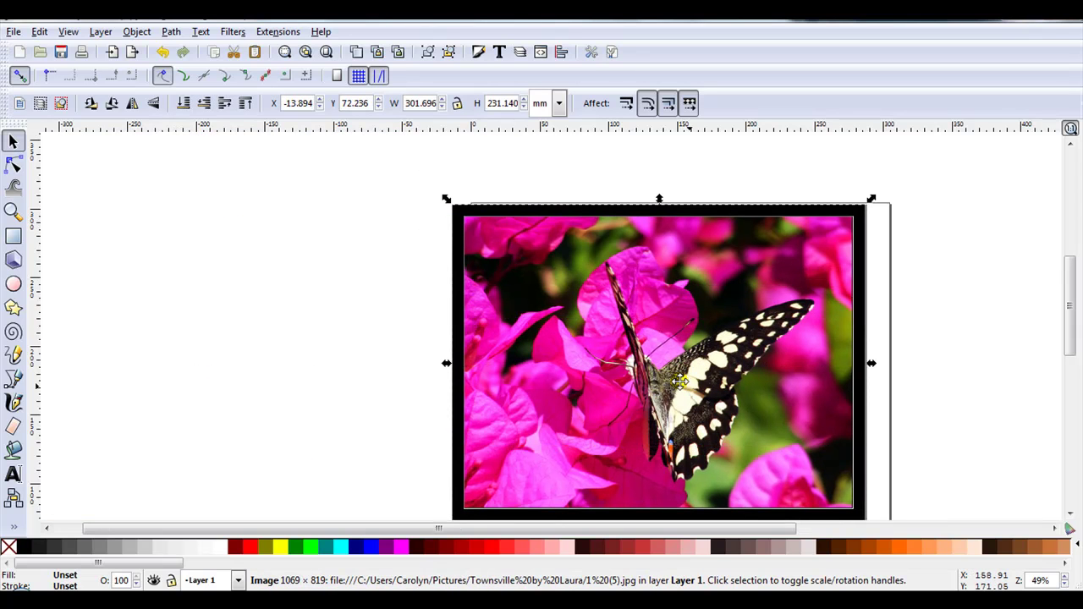
# Lock the aspect ratio and resize the photo width from 301.696 to 150 mm
pyautogui.click(456, 105)
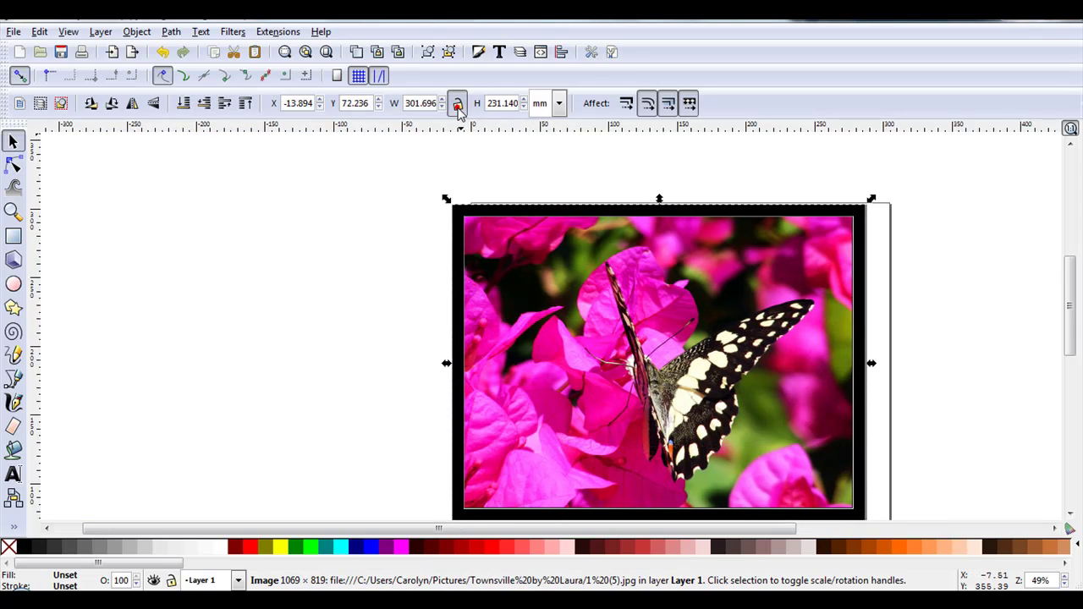
pyautogui.click(404, 103)
pyautogui.click(412, 103)
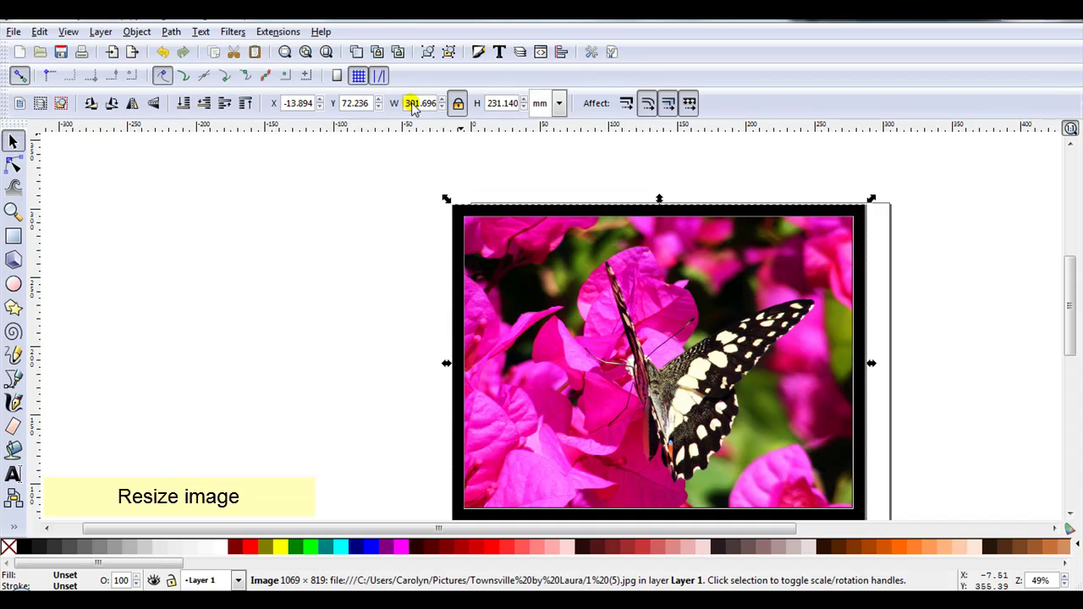
pyautogui.moveTo(408, 109)
pyautogui.mouseDown()
pyautogui.moveTo(455, 110)
pyautogui.moveTo(444, 118)
pyautogui.mouseUp()
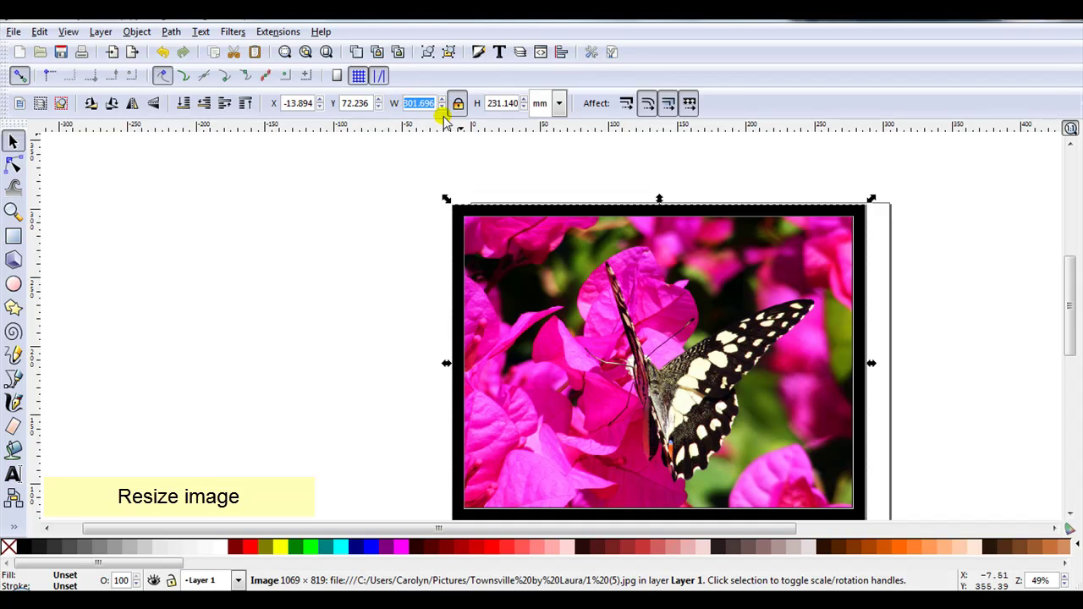
pyautogui.write('150')
pyautogui.press('Return')
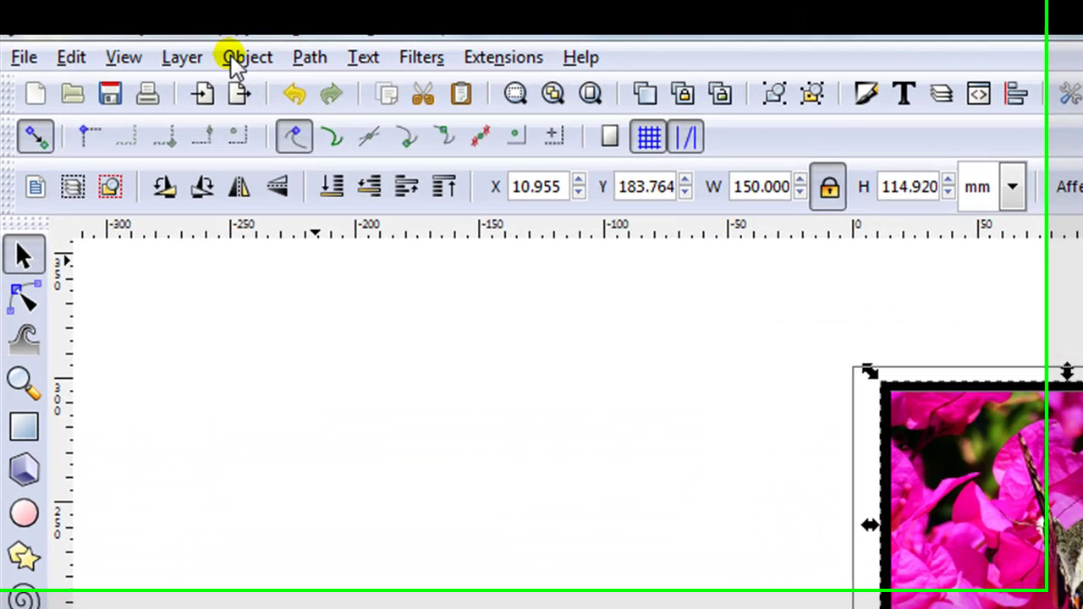
# Convert the butterfly photo to a pattern-filled rectangle with Object > Pattern > Objects to Pattern
pyautogui.click(129, 33)
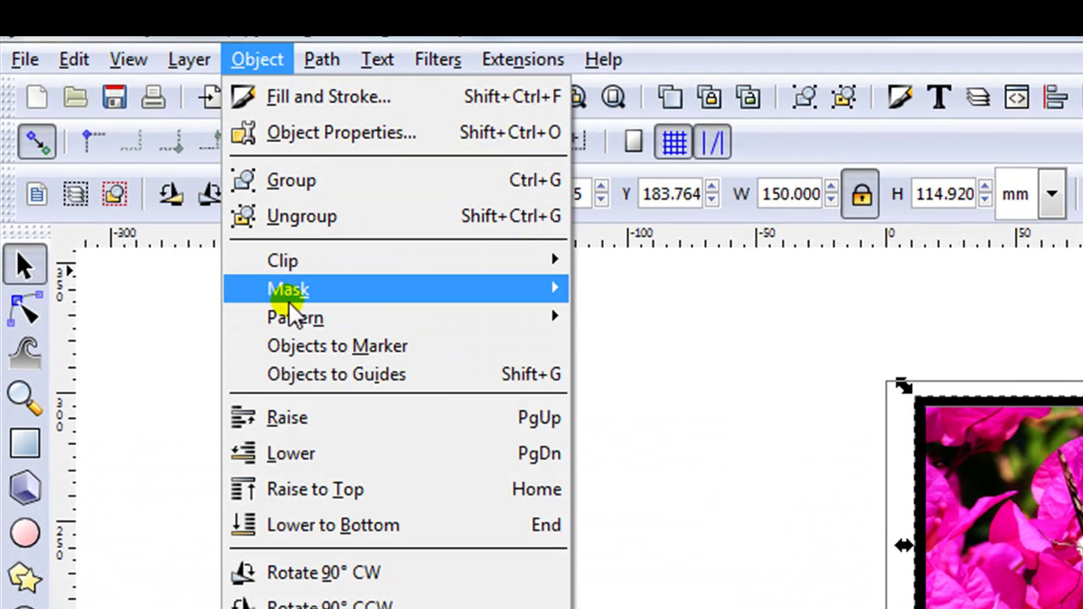
pyautogui.moveTo(326, 316)
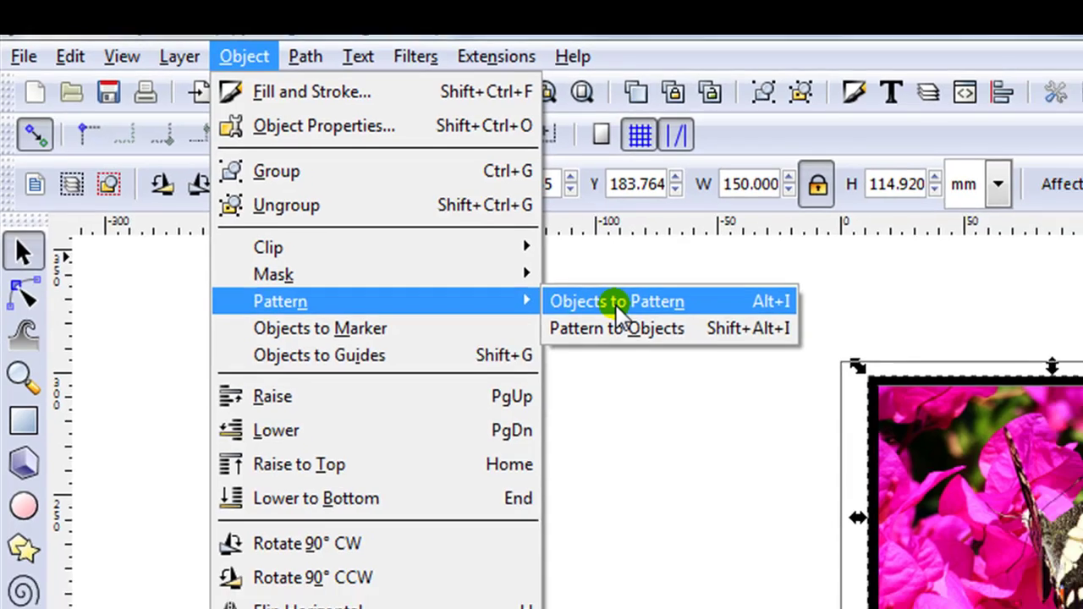
pyautogui.click(648, 320)
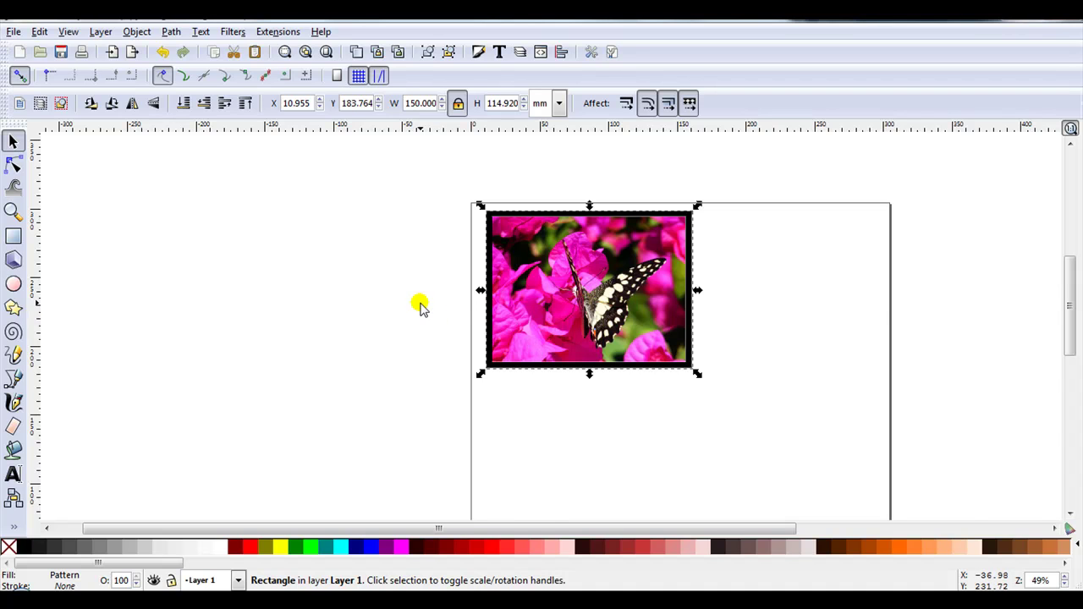
# Combine the six concentric green squares into one path and raise it to the top
pyautogui.keyDown('ctrl'); pyautogui.scroll(-2, 432, 316); pyautogui.keyUp('ctrl')
pyautogui.moveTo(695, 342); pyautogui.dragTo(530, 411)
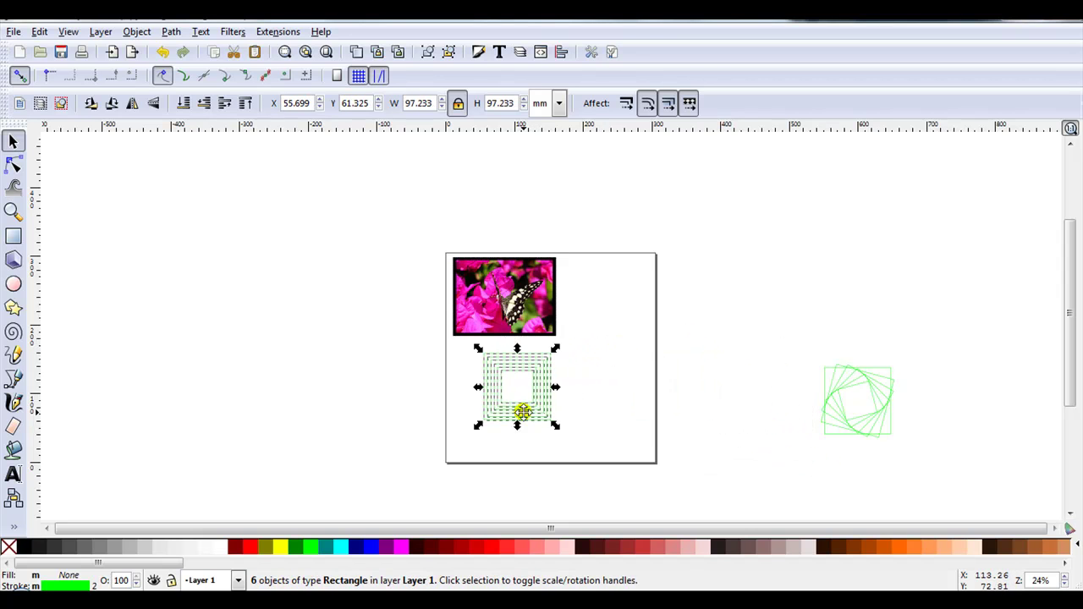
pyautogui.keyDown('ctrl'); pyautogui.scroll(4, 524, 413); pyautogui.keyUp('ctrl')
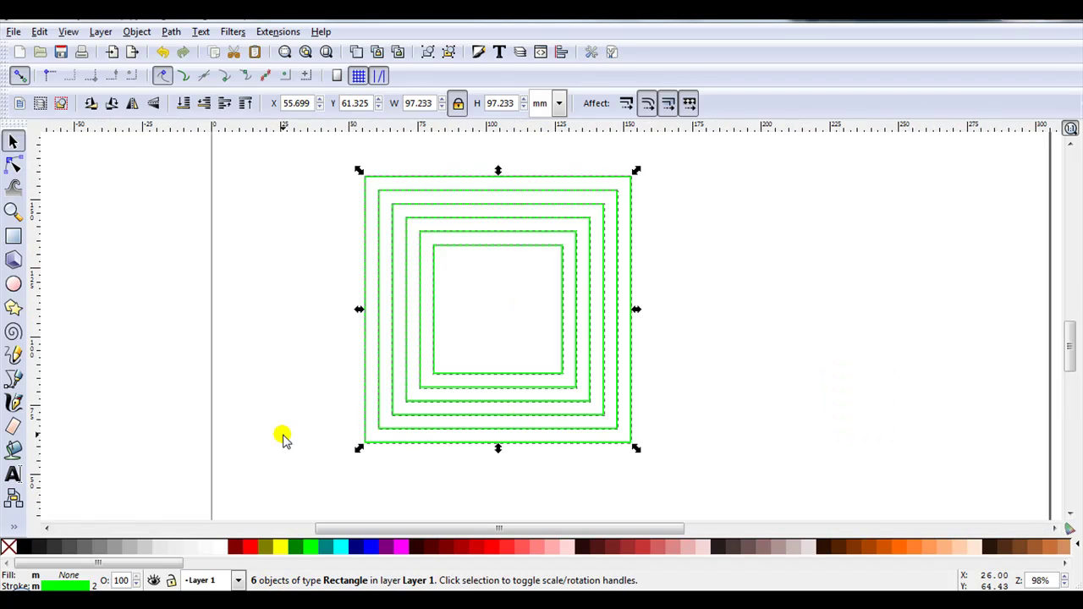
pyautogui.click(170, 31)
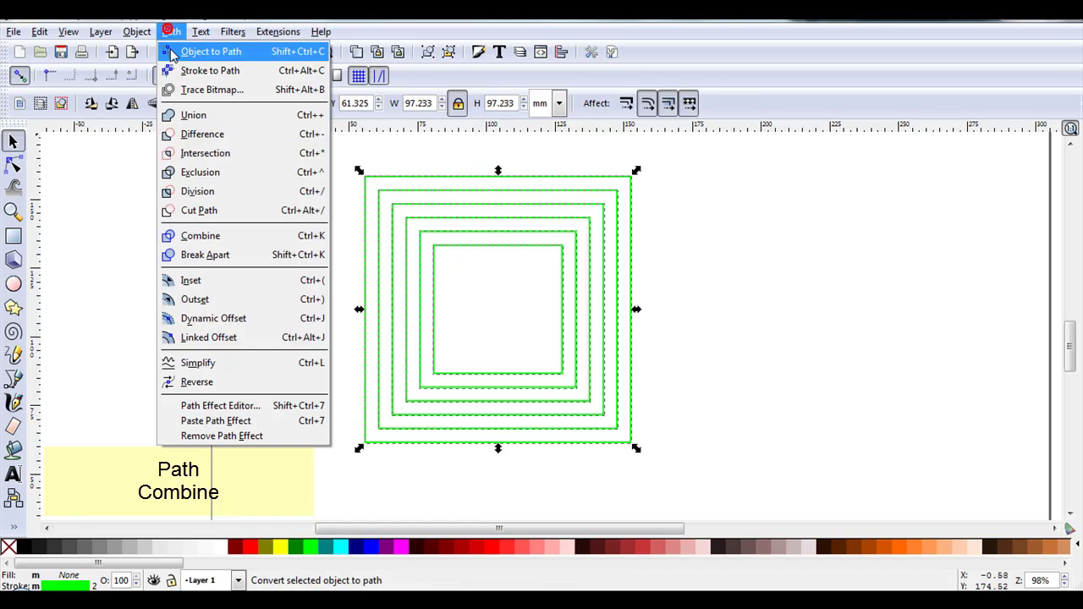
pyautogui.click(217, 236)
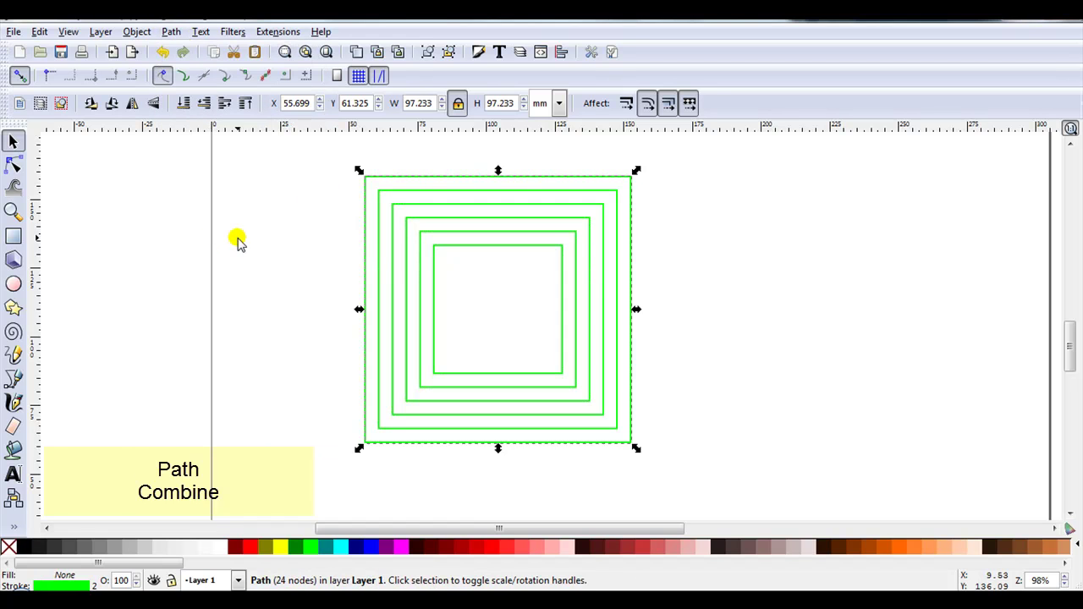
pyautogui.click(246, 103)
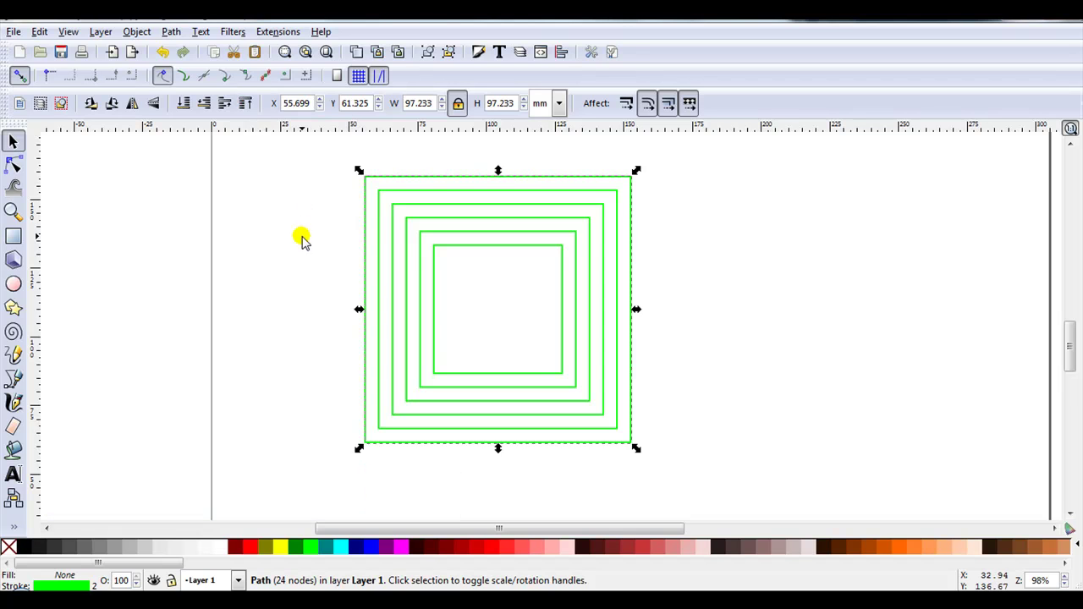
# Position the combined green squares over the centre of the butterfly pattern
pyautogui.keyDown('ctrl'); pyautogui.scroll(-3, 303, 247); pyautogui.keyUp('ctrl')
pyautogui.moveTo(345, 256); pyautogui.dragTo(325, 127)
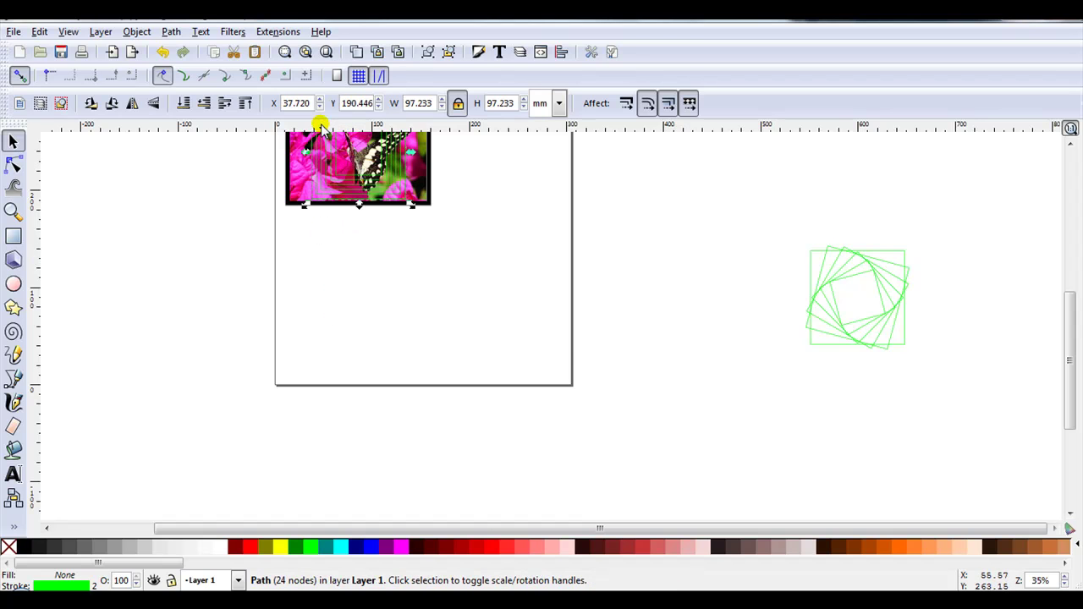
pyautogui.click(286, 52)
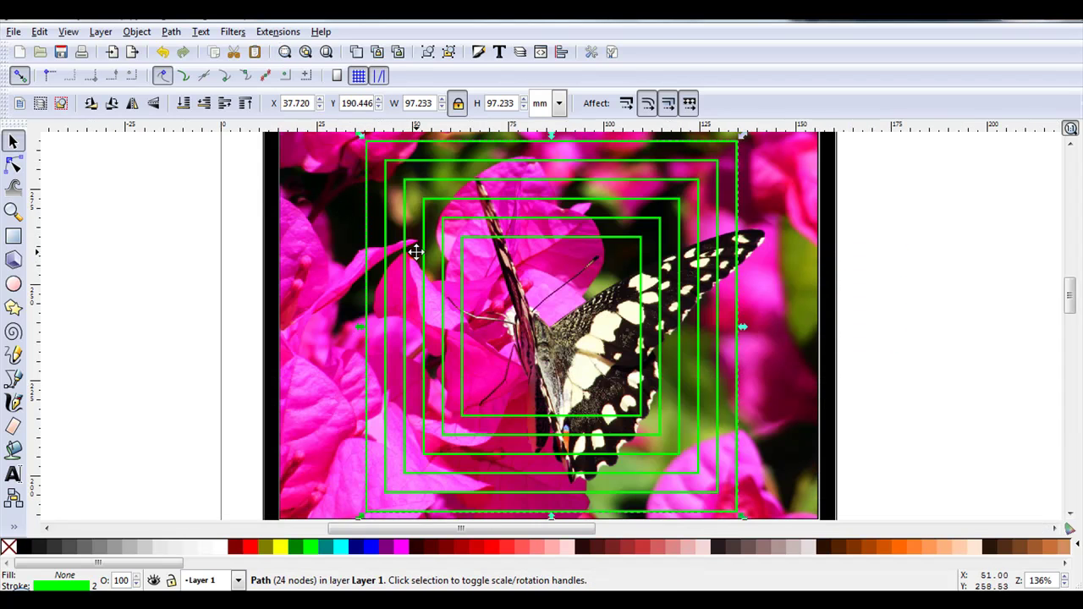
pyautogui.moveTo(440, 284); pyautogui.dragTo(494, 287)
pyautogui.scroll(-2, 495, 290)
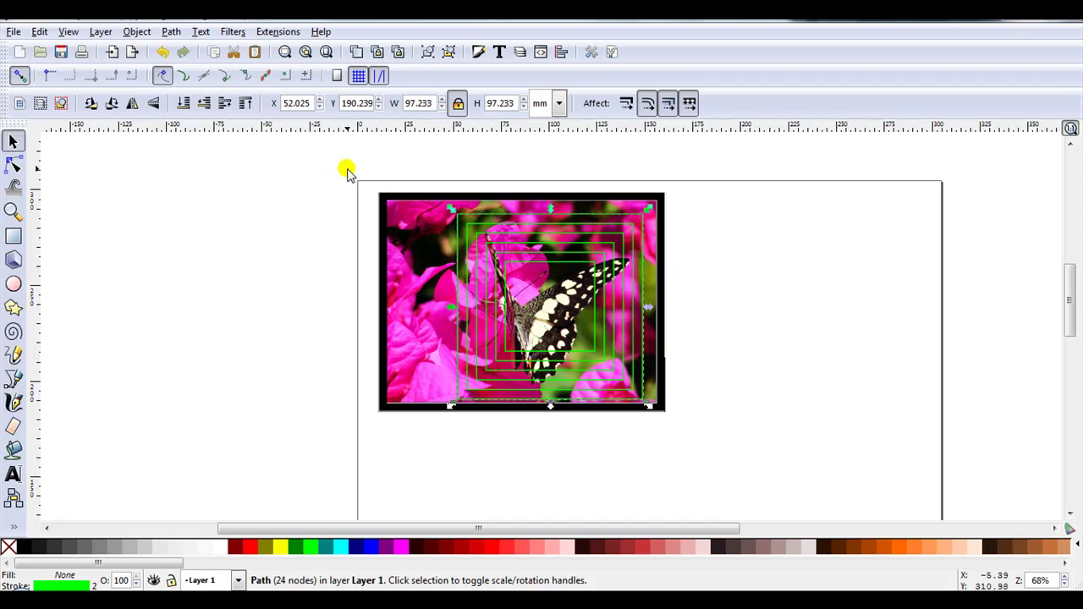
# Divide the butterfly pattern along the green squares with Path > Division
pyautogui.moveTo(348, 169); pyautogui.dragTo(729, 462)
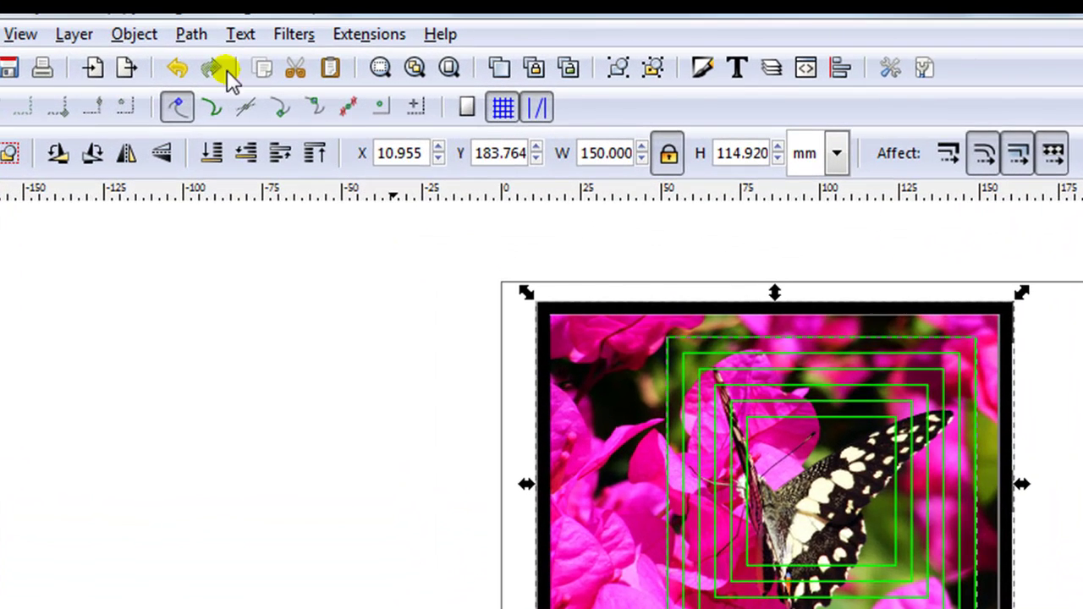
pyautogui.click(185, 33)
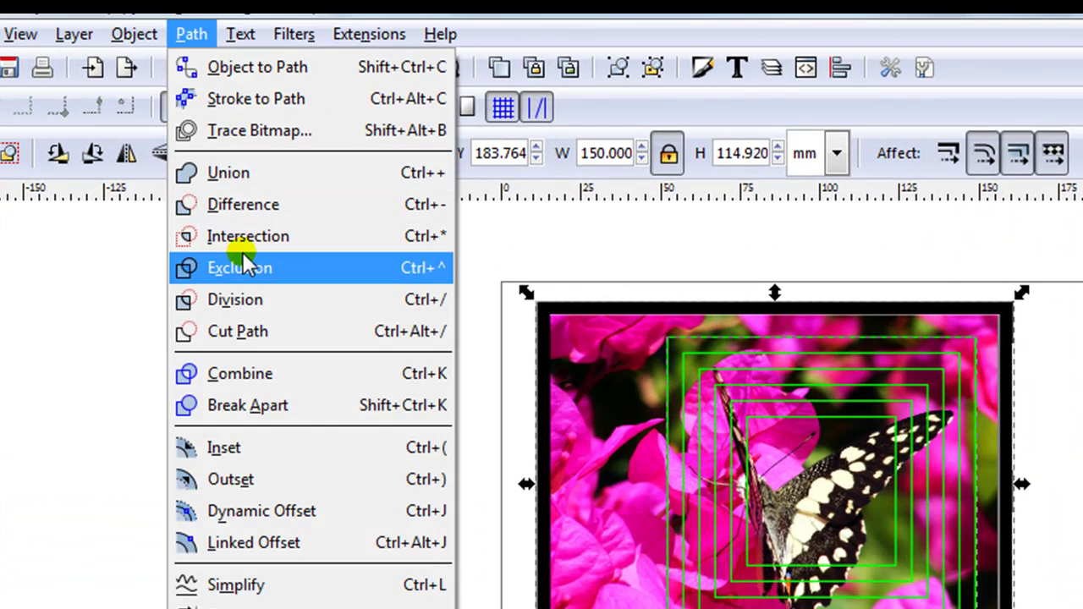
pyautogui.click(252, 297)
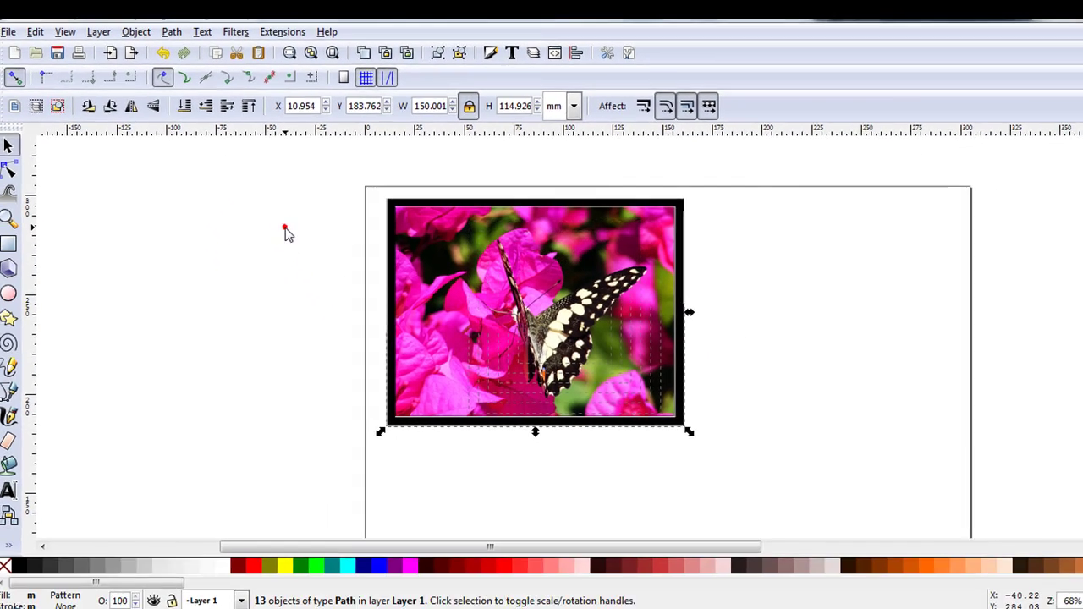
# Move the framed outer piece left and place a duplicate of the inner square to the right
pyautogui.click(381, 370)
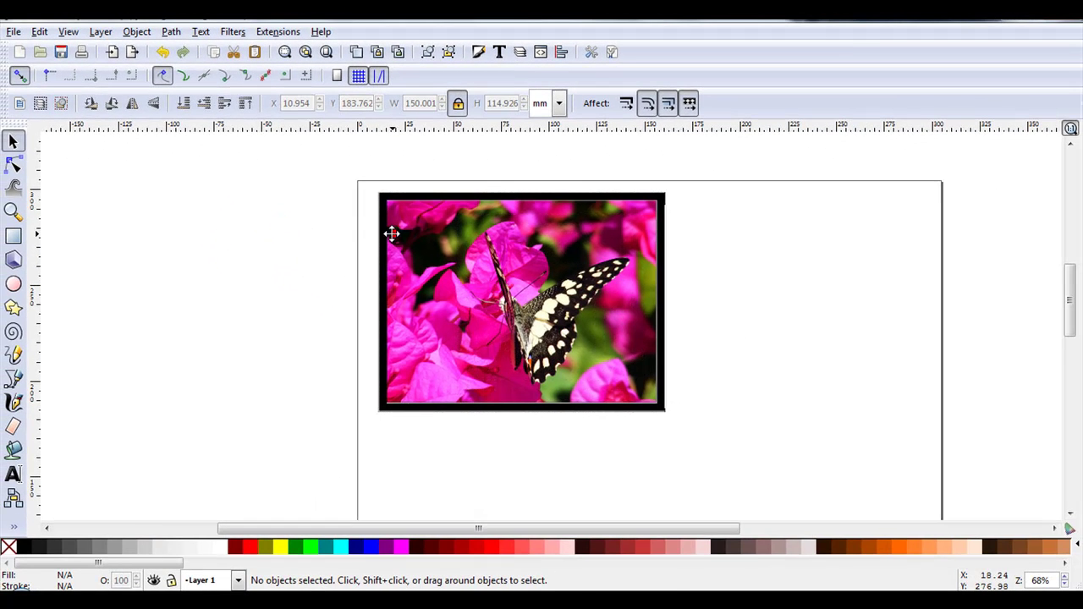
pyautogui.moveTo(391, 233); pyautogui.dragTo(122, 213)
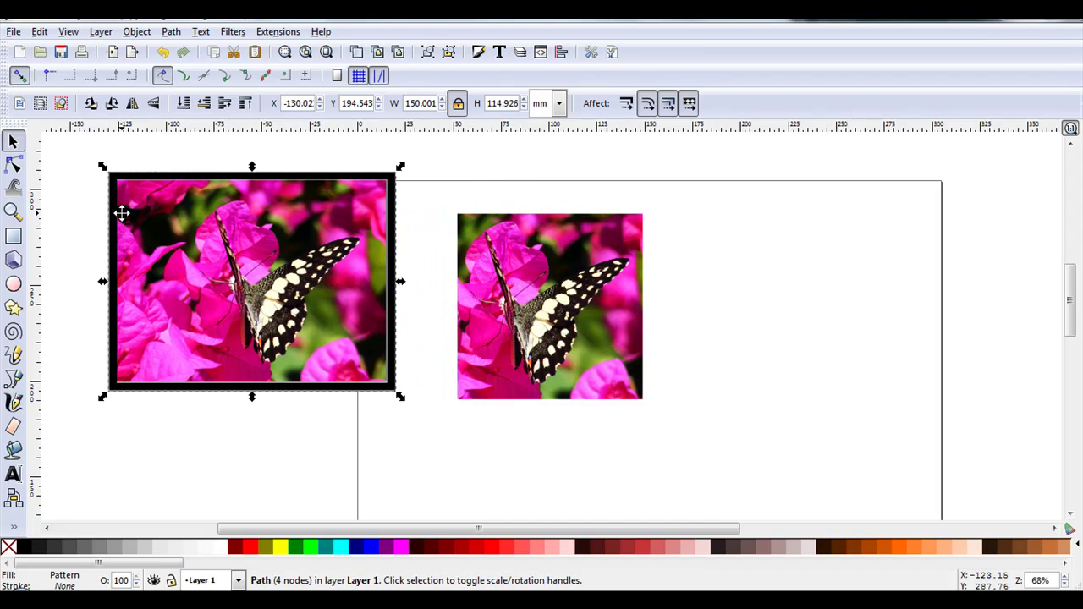
pyautogui.click(519, 288)
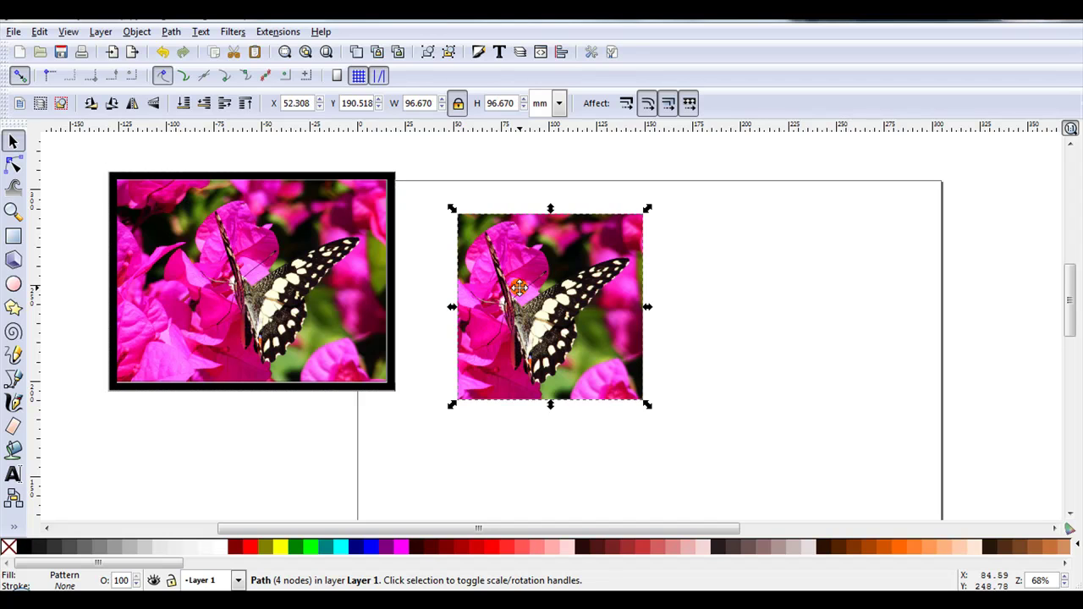
pyautogui.hotkey('ctrl', 'd')
pyautogui.moveTo(518, 287); pyautogui.dragTo(751, 282)
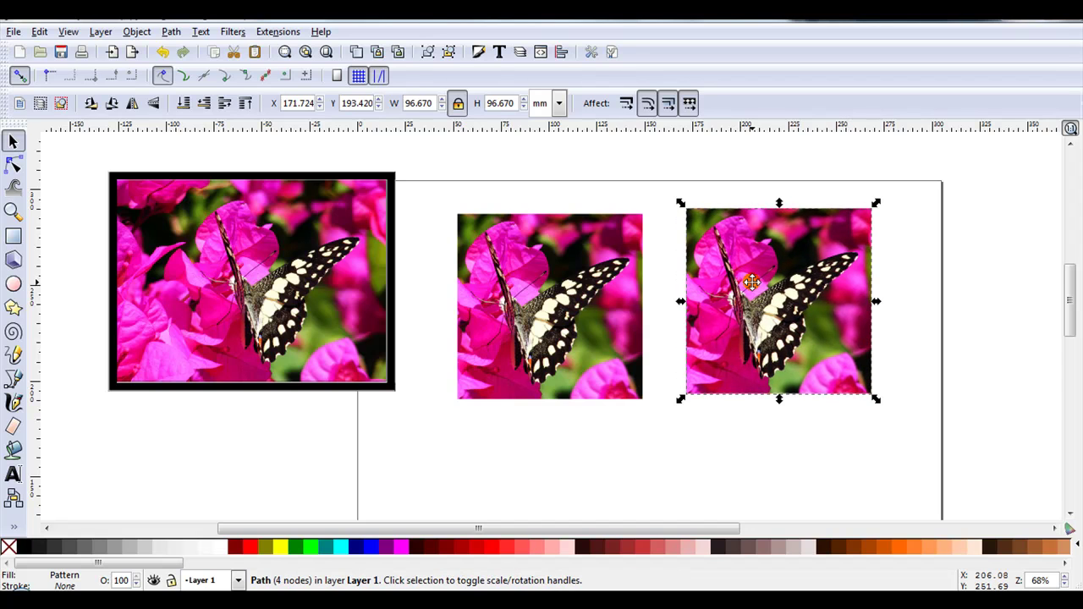
# Shrink the middle square and stack two smaller copies onto the right picture
pyautogui.click(530, 263)
pyautogui.hotkey('ctrl', 'z')
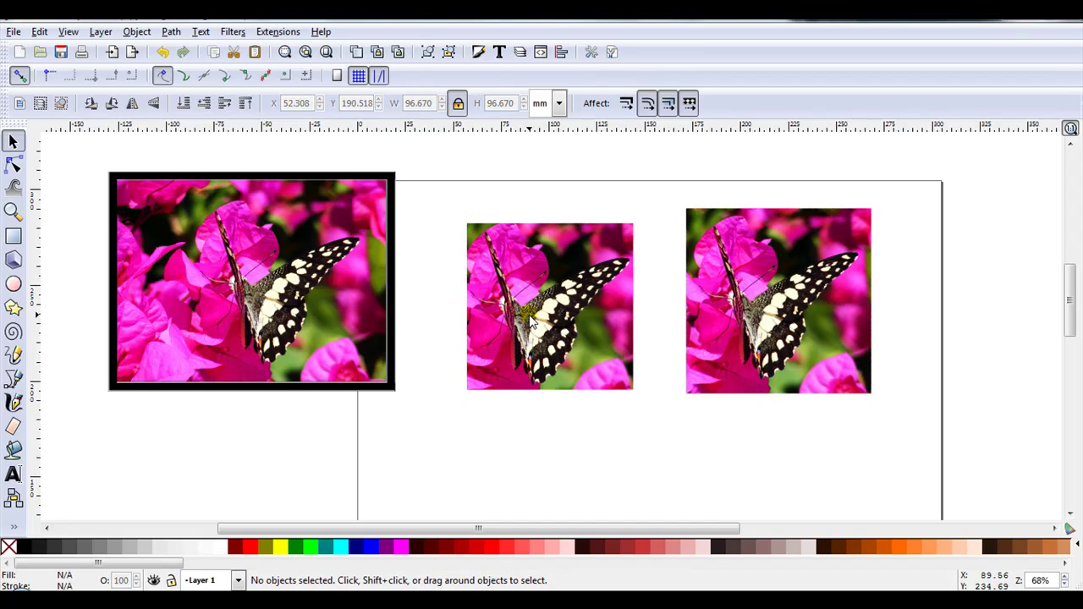
pyautogui.click(524, 296)
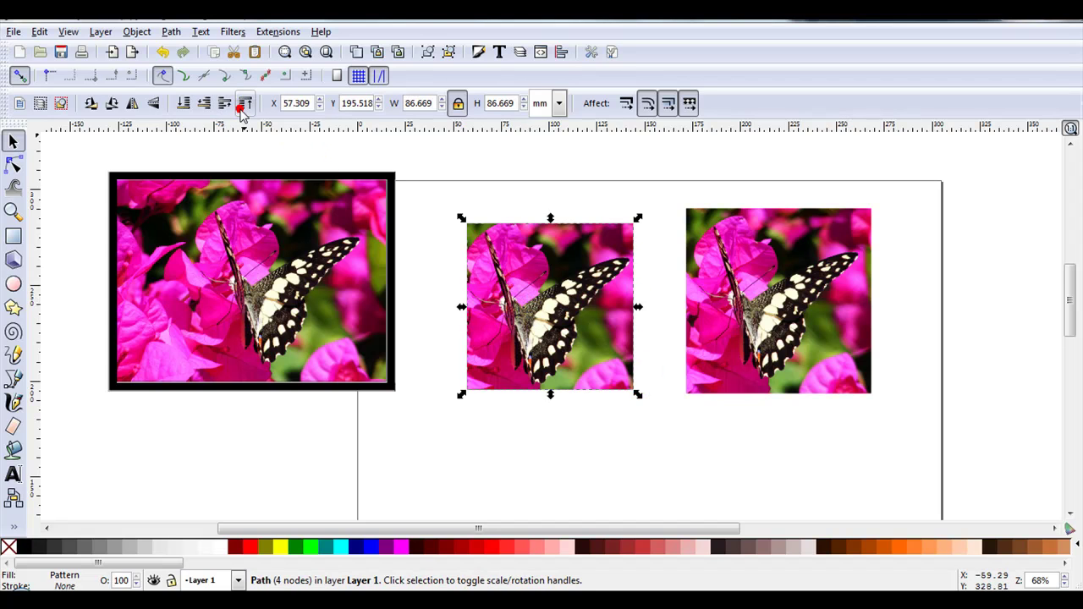
pyautogui.moveTo(525, 277); pyautogui.dragTo(755, 278)
pyautogui.click(585, 276)
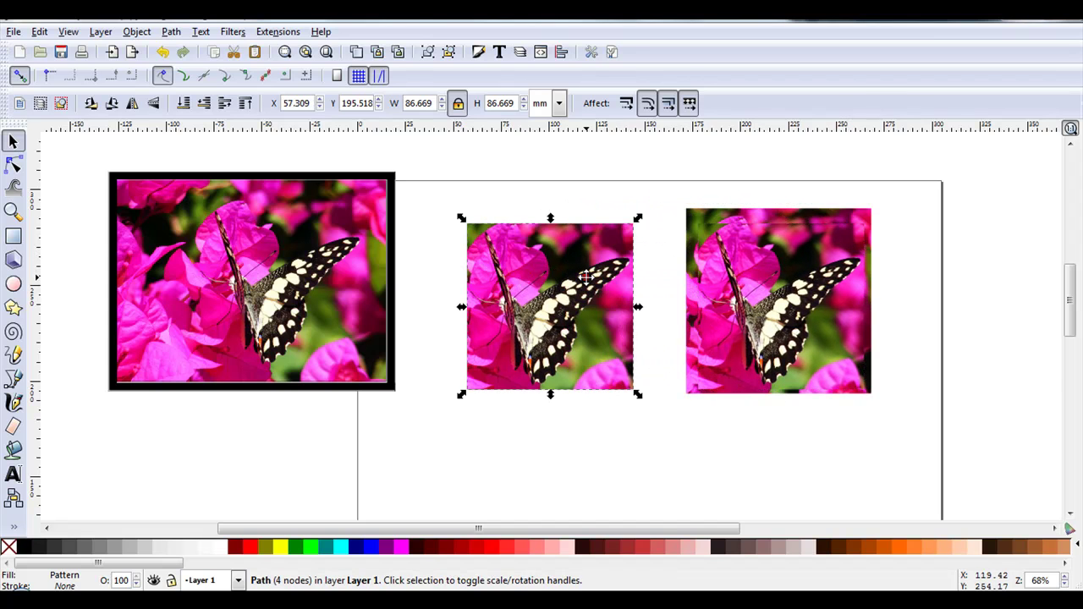
pyautogui.hotkey('ctrl', 'z')
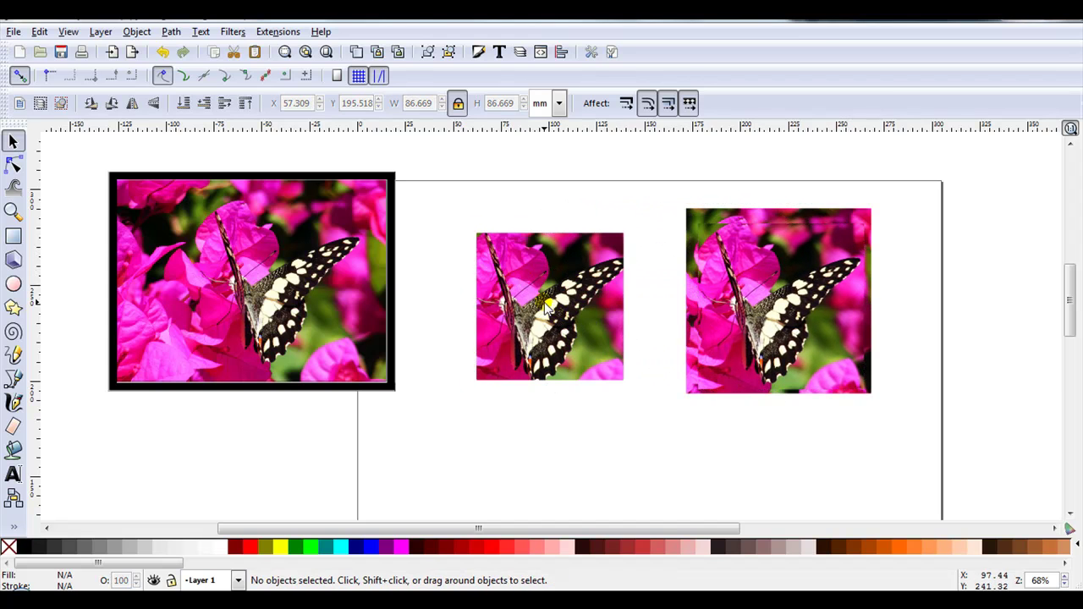
pyautogui.click(546, 309)
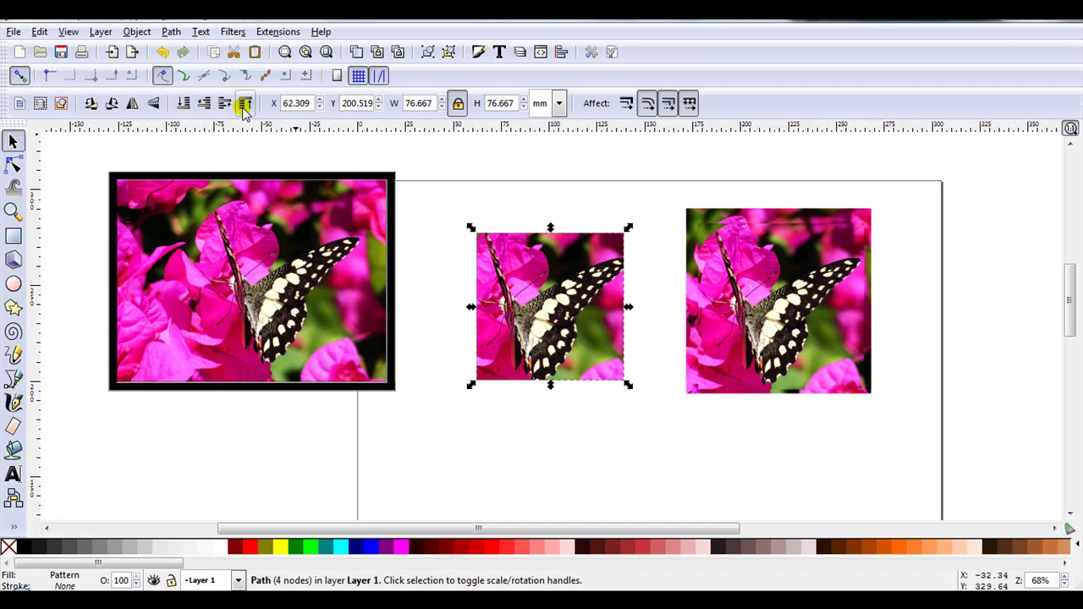
pyautogui.moveTo(541, 283); pyautogui.dragTo(760, 275)
# Keep shrinking and stacking copies until six nested squares sit on the right picture, then select them
pyautogui.click(560, 298)
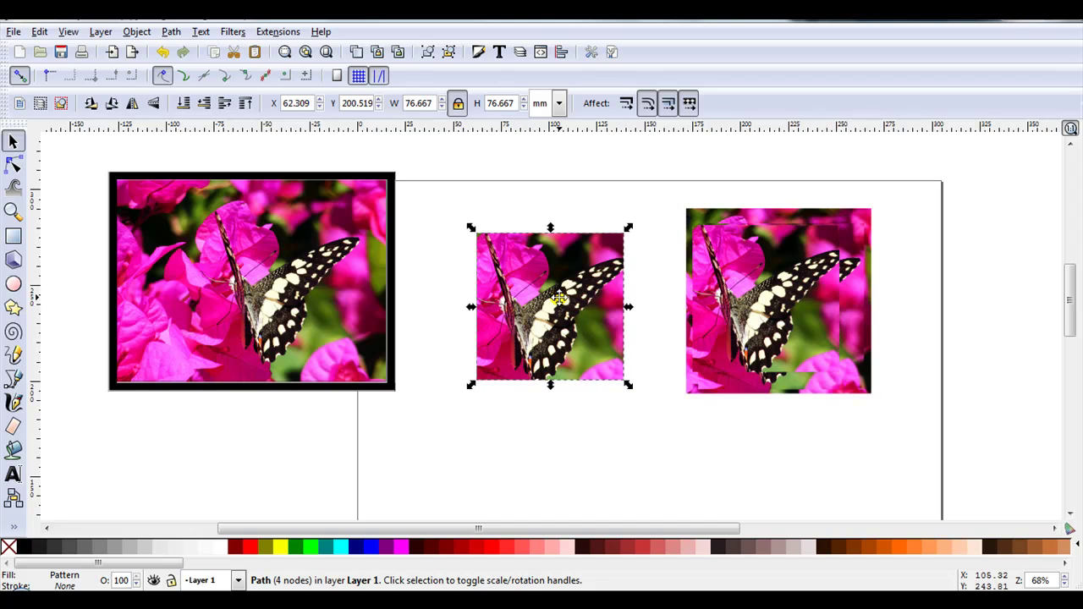
pyautogui.hotkey('ctrl', 'z')
pyautogui.click(545, 305)
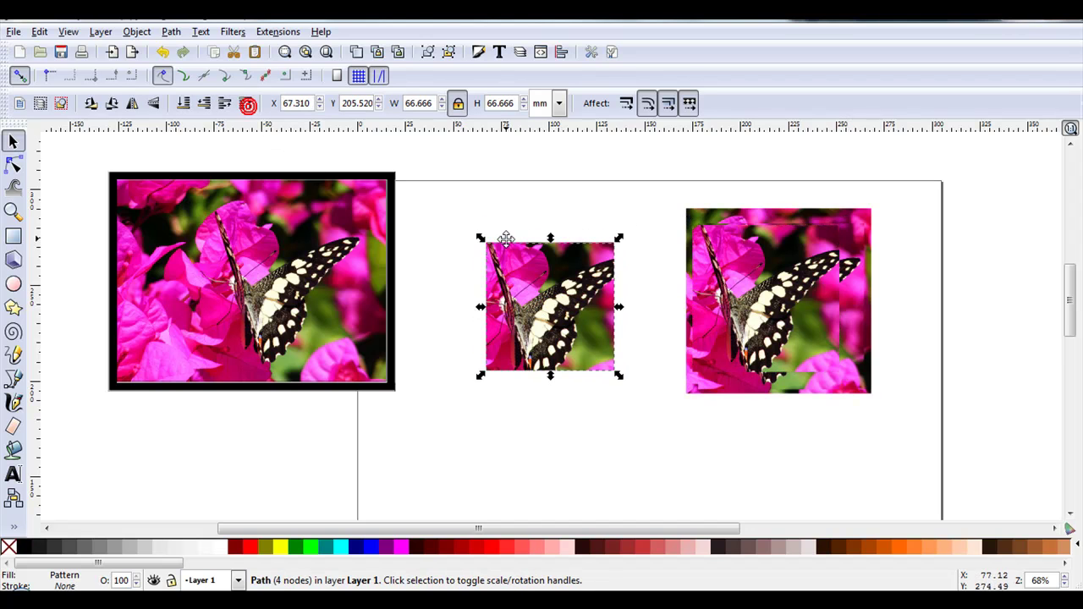
pyautogui.moveTo(535, 279)
pyautogui.mouseDown()
pyautogui.moveTo(651, 279)
pyautogui.moveTo(536, 280)
pyautogui.mouseUp()
pyautogui.hotkey('ctrl', 'z')
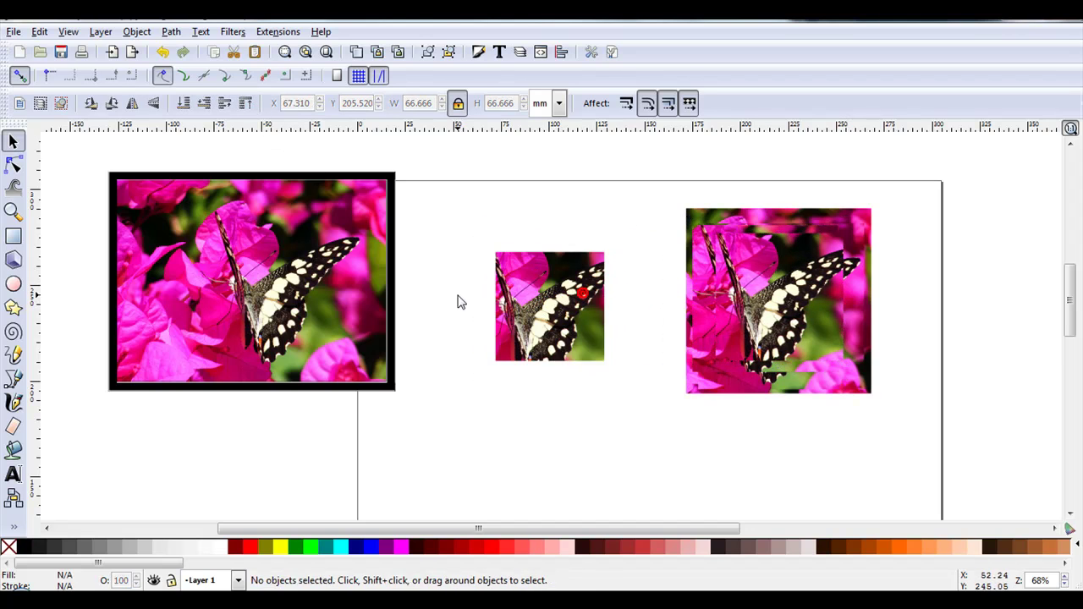
pyautogui.click(526, 300)
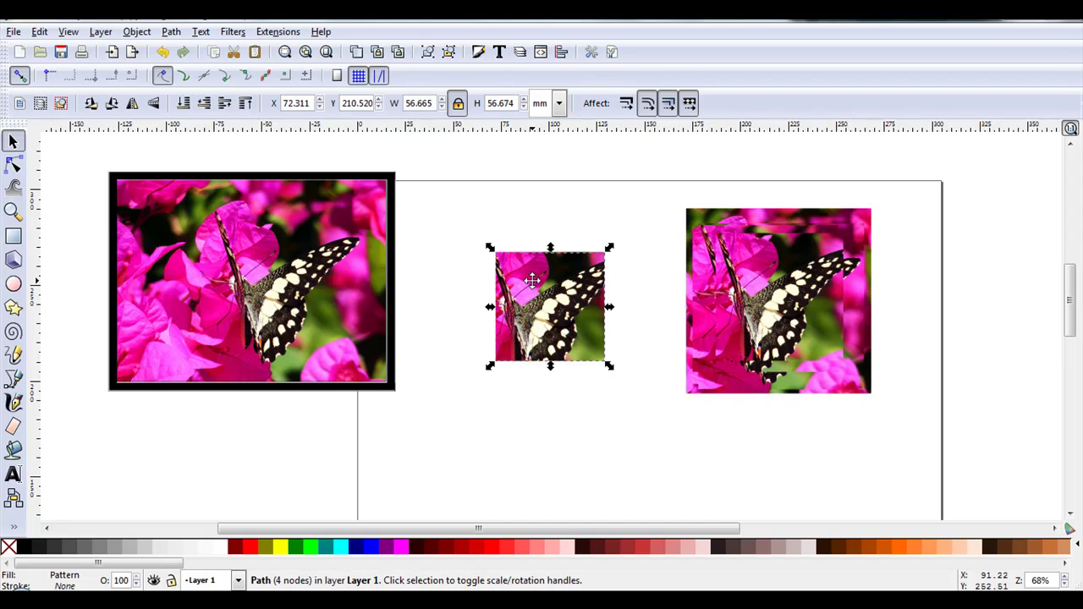
pyautogui.moveTo(532, 281); pyautogui.dragTo(562, 302)
pyautogui.hotkey('ctrl', 'z')
pyautogui.click(569, 309)
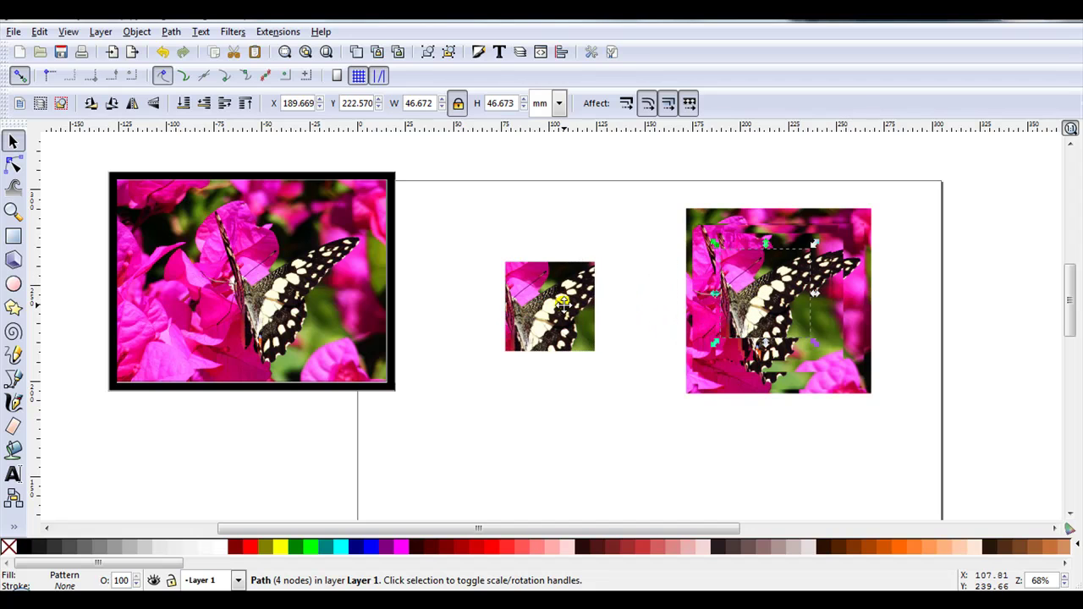
pyautogui.click(561, 302)
pyautogui.press('Delete')
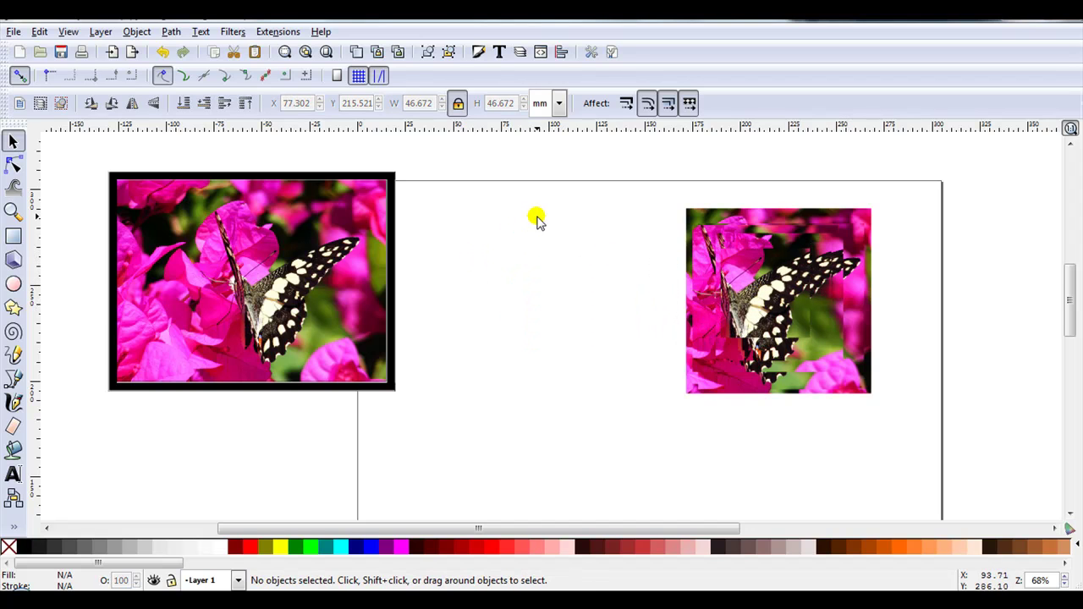
pyautogui.moveTo(621, 177); pyautogui.dragTo(958, 444)
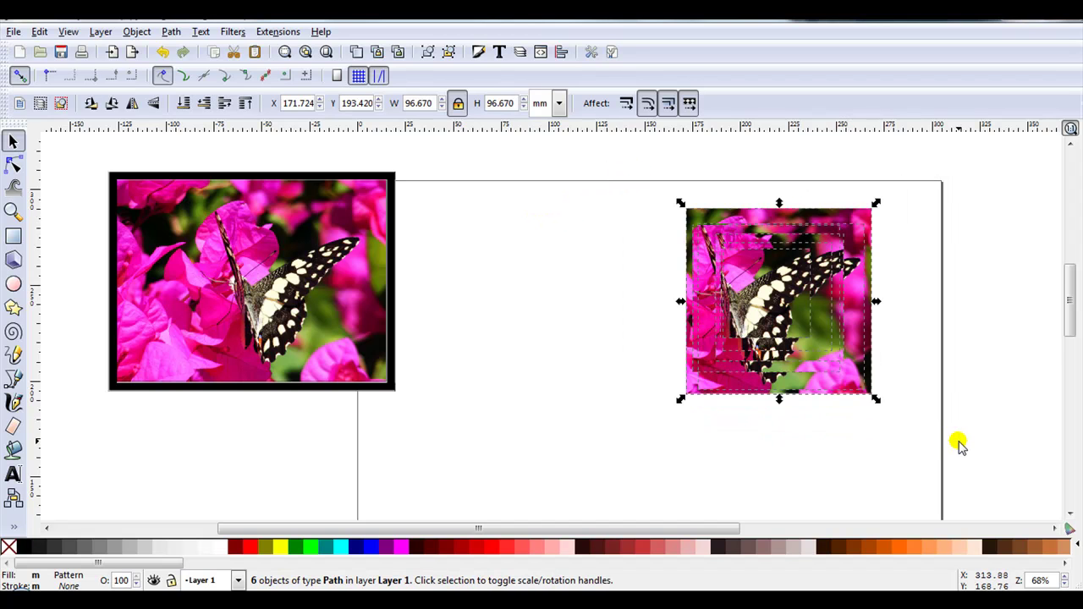
# Centre the six nested squares horizontally and vertically, and give them yellow outlines
pyautogui.click(563, 53)
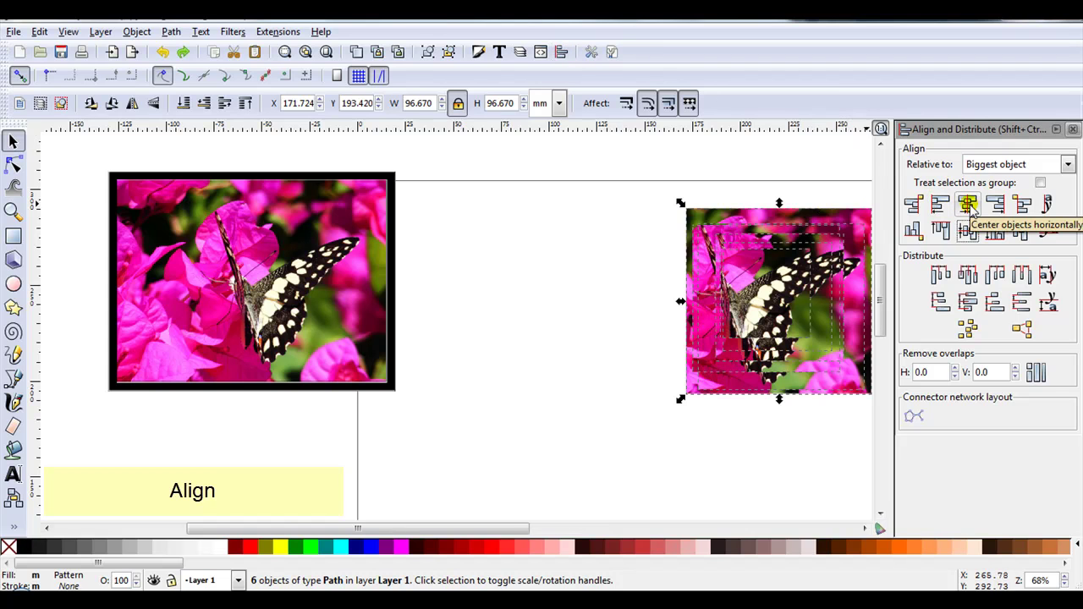
pyautogui.click(968, 205)
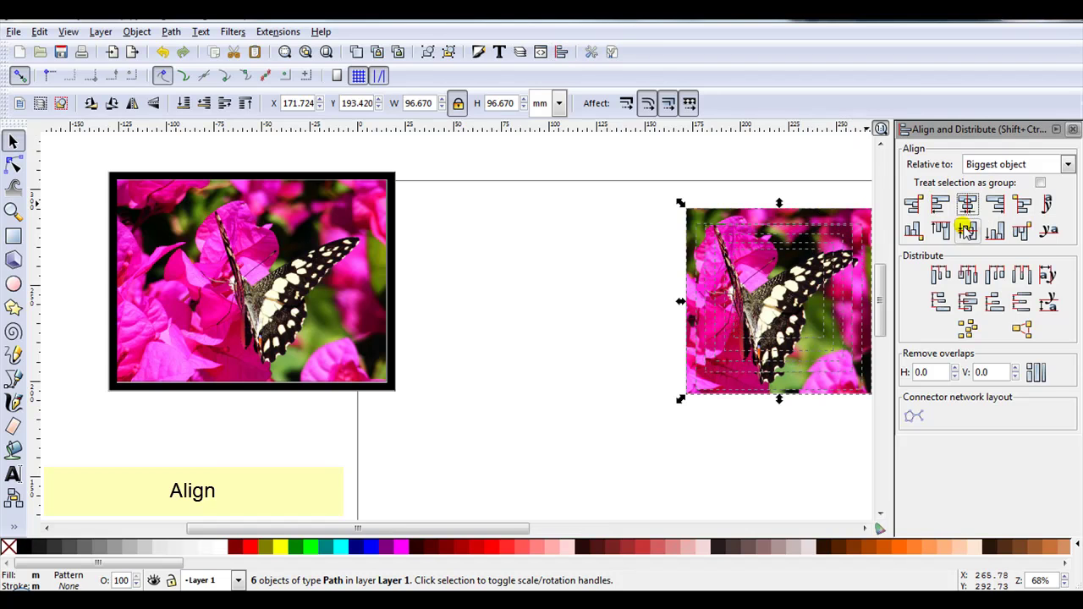
pyautogui.click(965, 231)
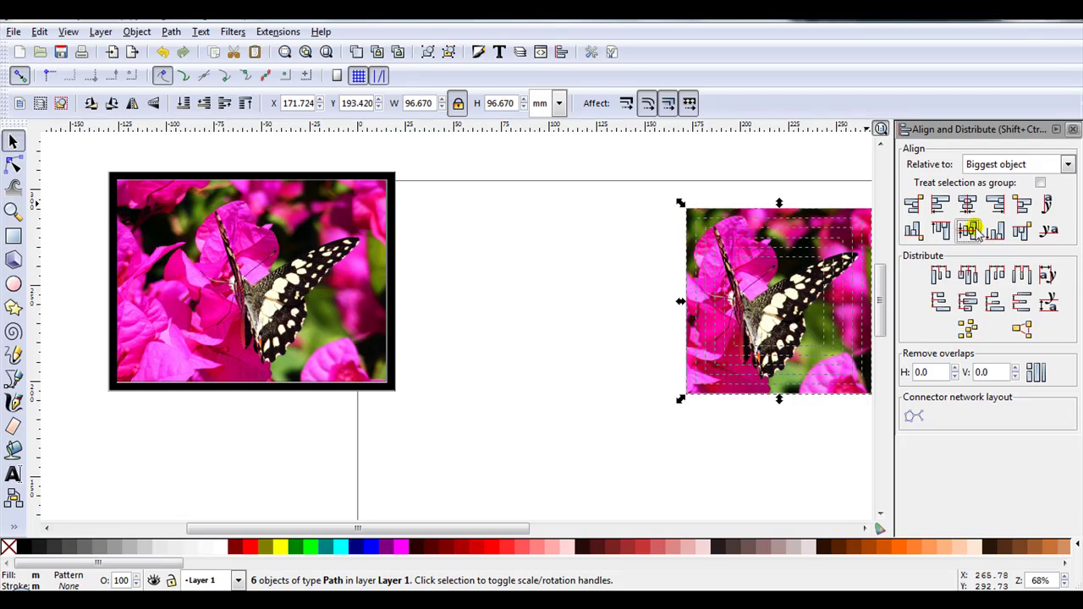
pyautogui.click(1073, 128)
pyautogui.scroll(2, 933, 254)
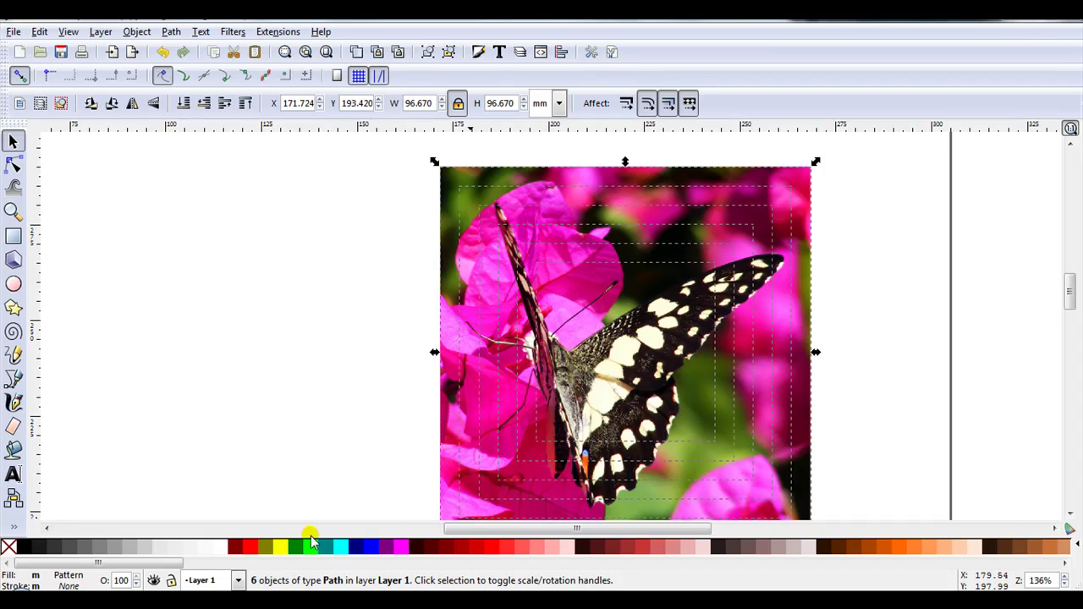
pyautogui.keyDown('shift'); pyautogui.click(271, 541); pyautogui.keyUp('shift')
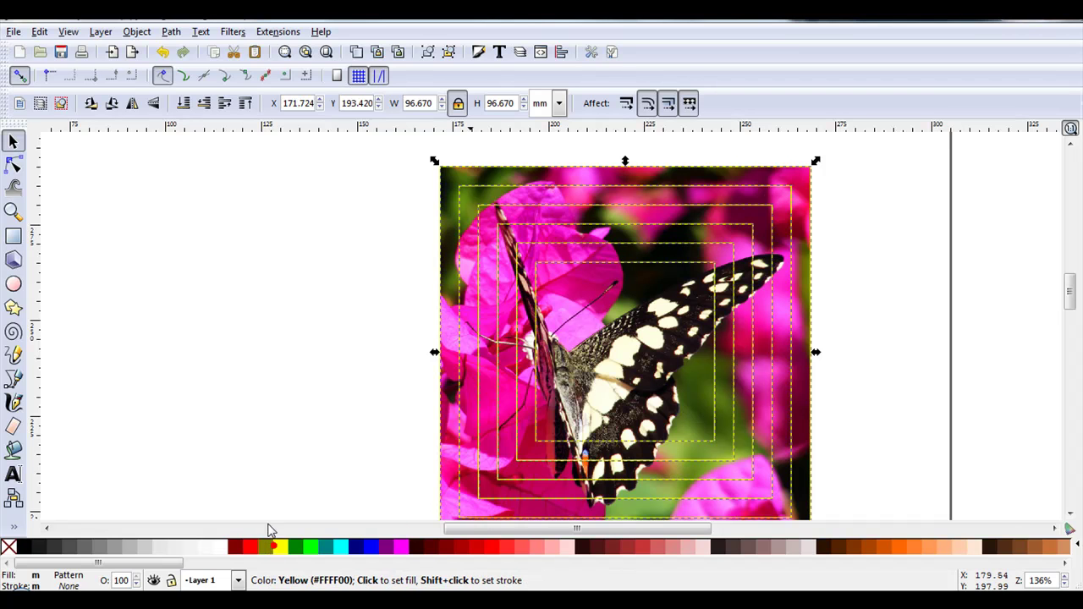
# Set the yellow outline width to 1.5 from the status-bar stroke width menu
pyautogui.rightClick(94, 582)
pyautogui.click(122, 479)
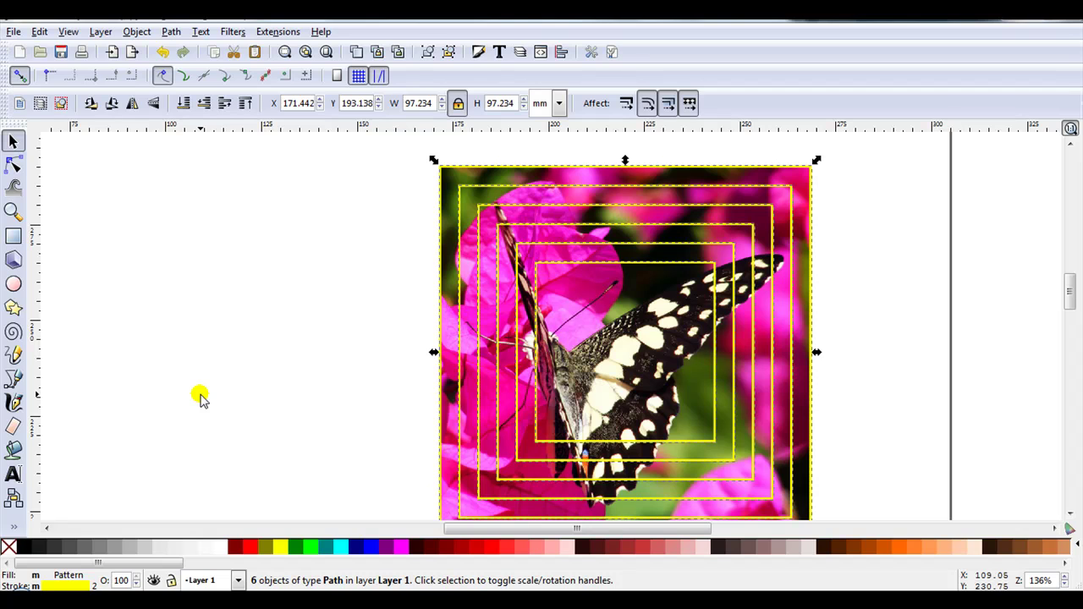
pyautogui.scroll(-1, 914, 317)
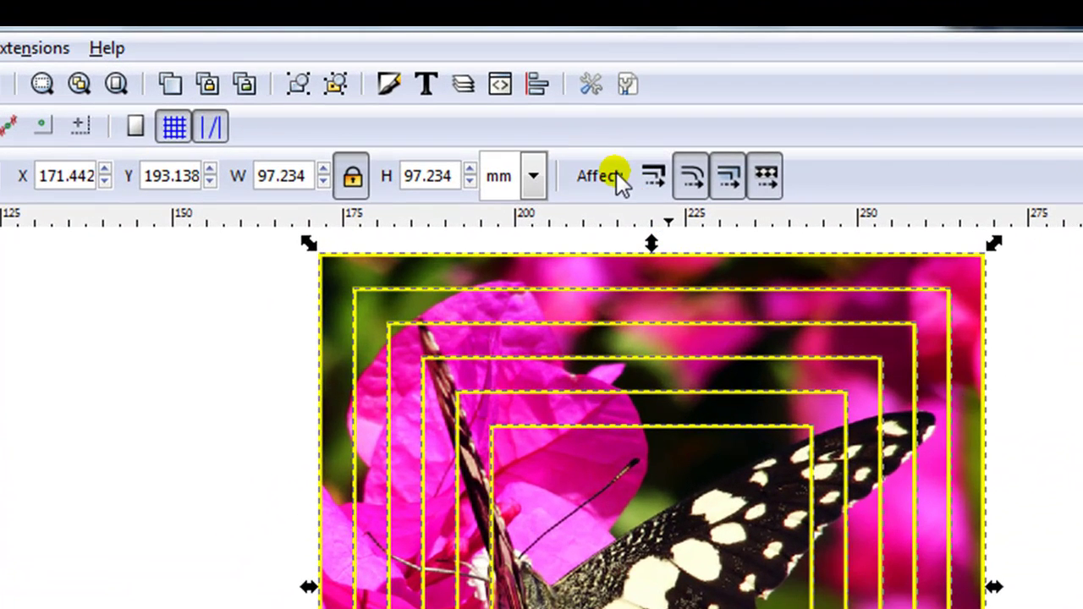
# Turn off 'Move patterns', then drag the innermost square out and back to confirm its fill stays put
pyautogui.click(780, 192)
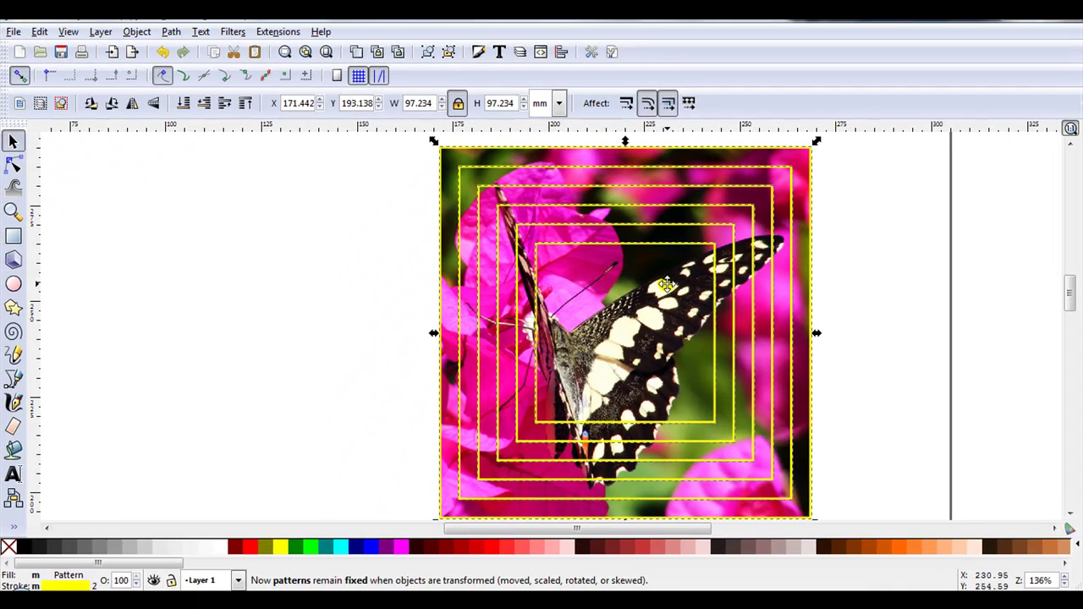
pyautogui.click(737, 599)
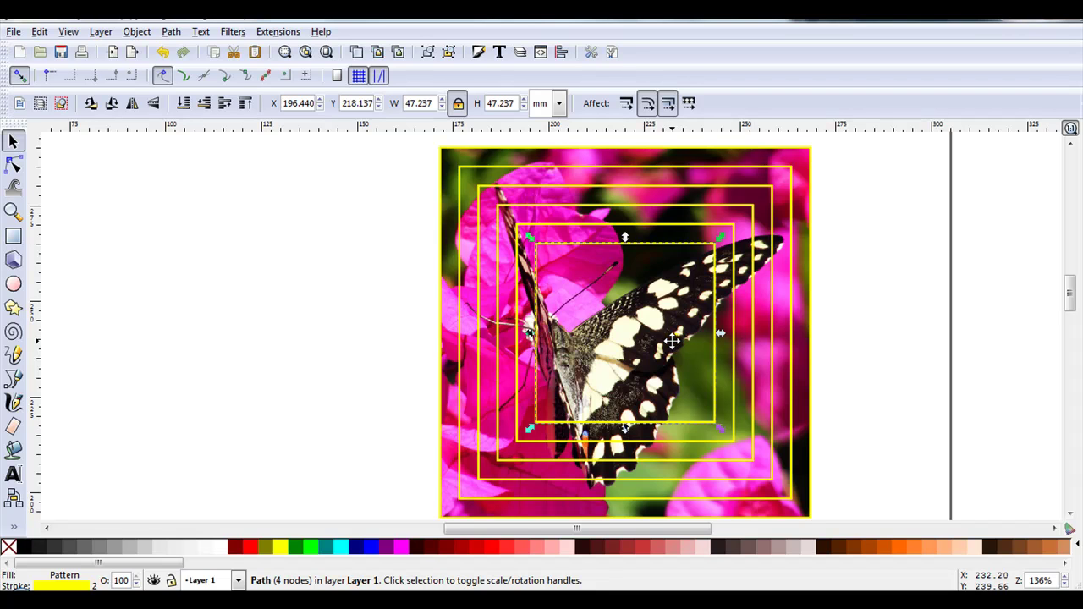
pyautogui.moveTo(675, 341); pyautogui.dragTo(578, 344)
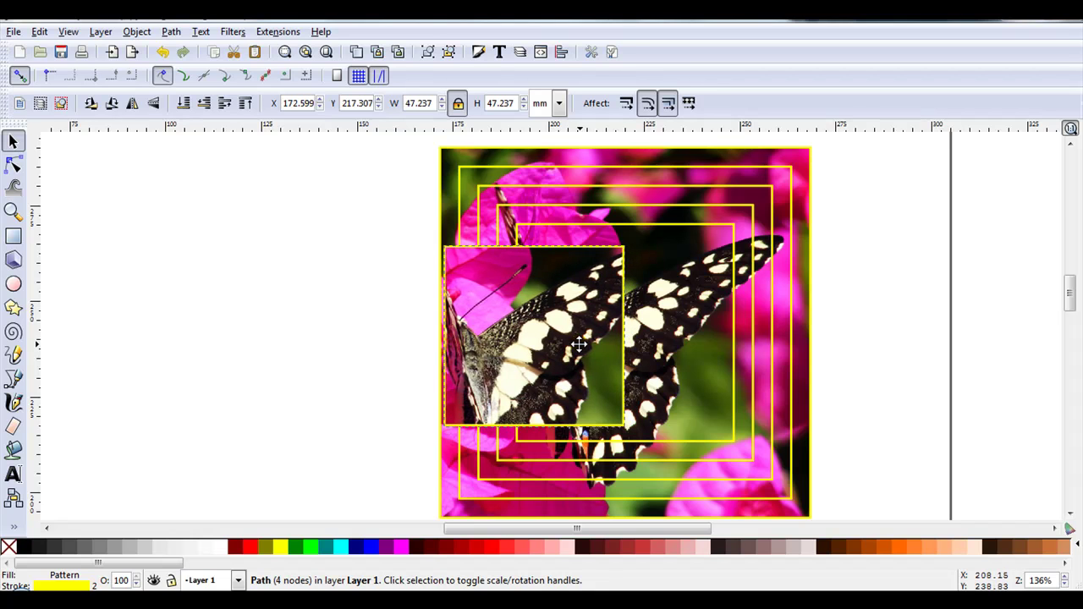
pyautogui.moveTo(579, 344); pyautogui.dragTo(578, 343)
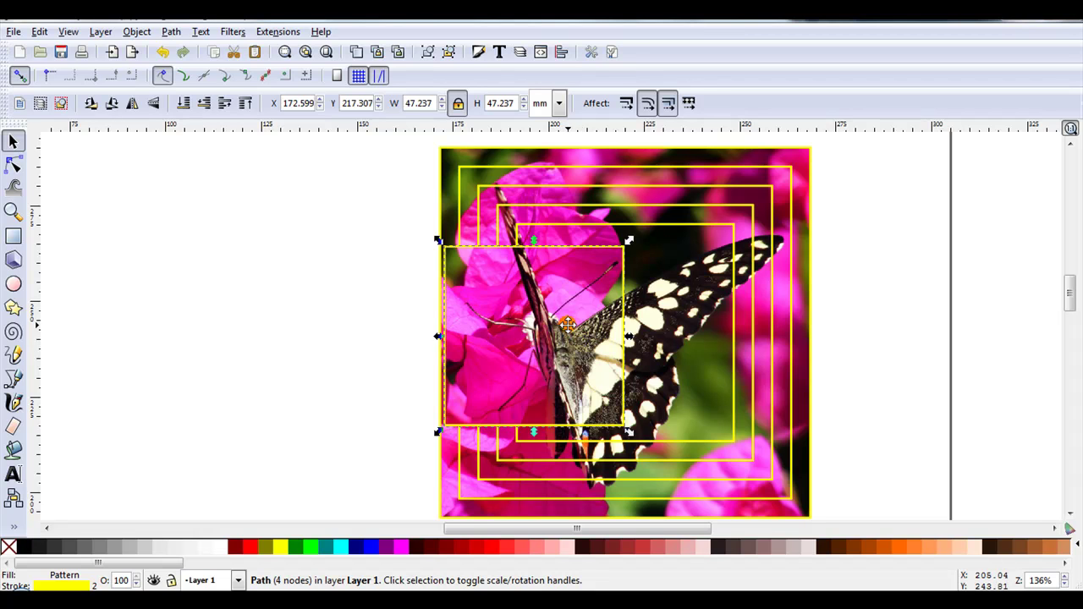
pyautogui.moveTo(567, 324); pyautogui.dragTo(615, 314)
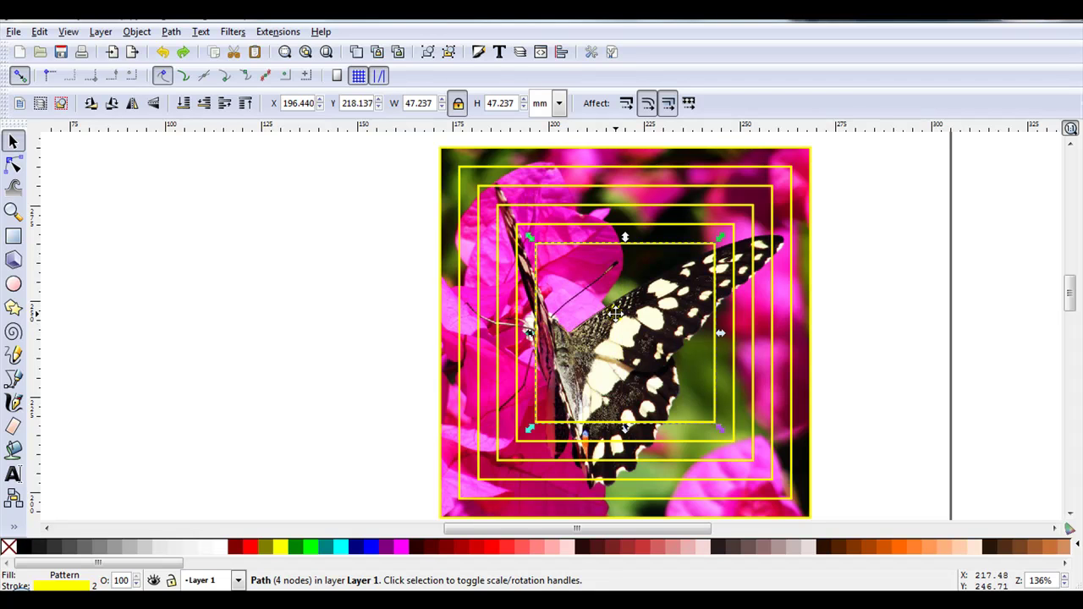
# Rotate the 91.753 mm second-largest square by about 2.6°
pyautogui.click(435, 168)
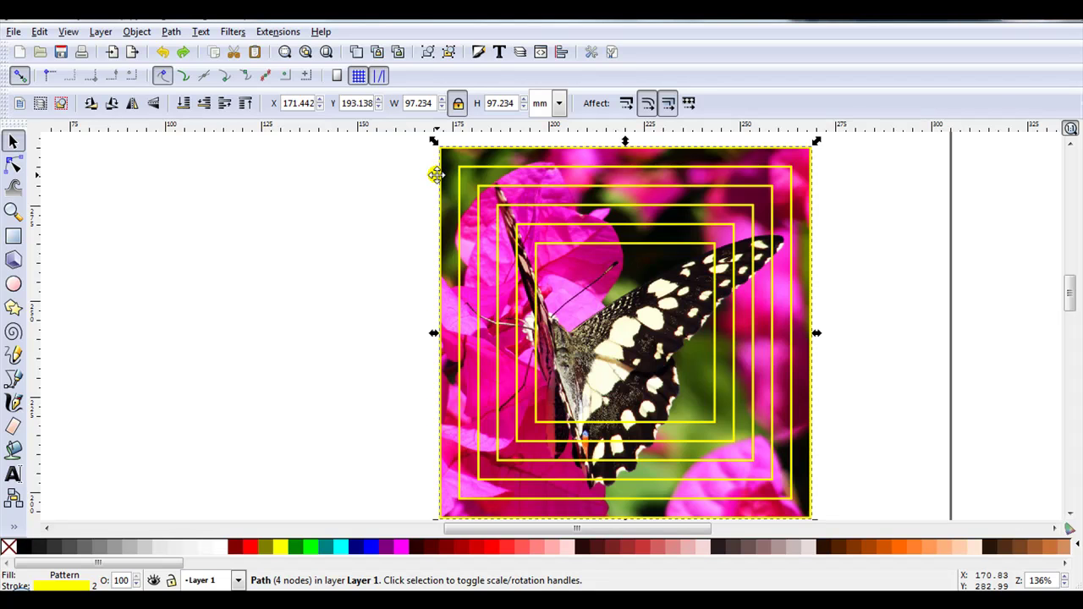
pyautogui.click(467, 168)
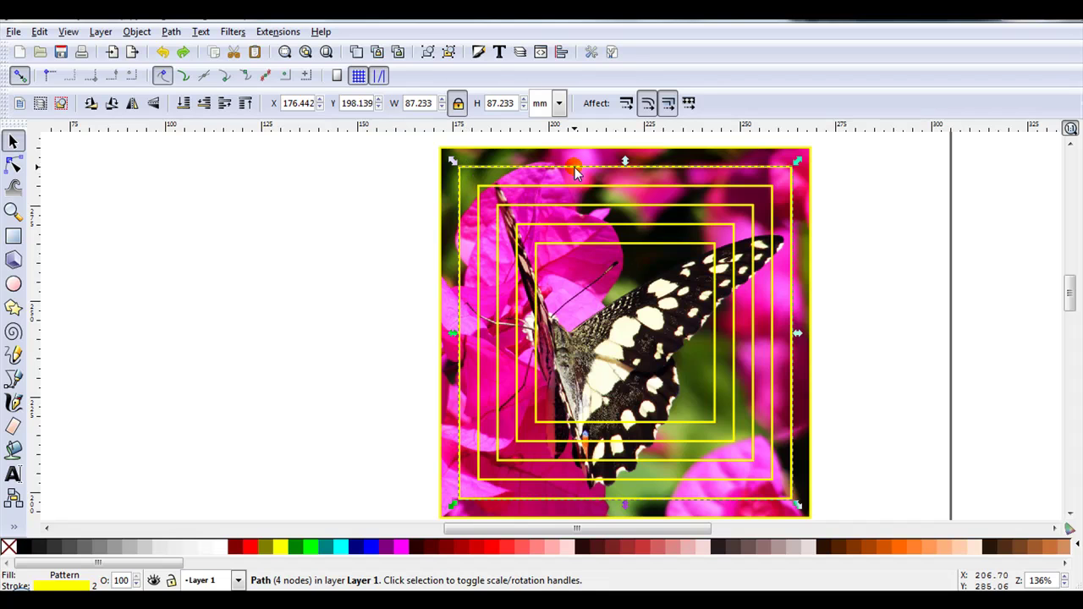
pyautogui.click(468, 169)
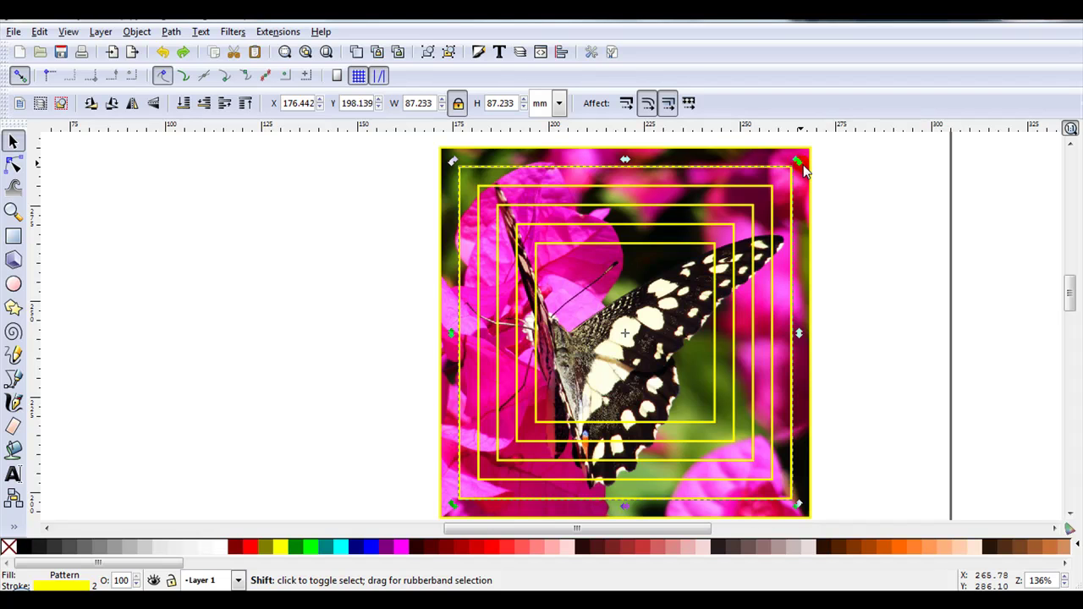
pyautogui.moveTo(804, 169); pyautogui.dragTo(819, 188)
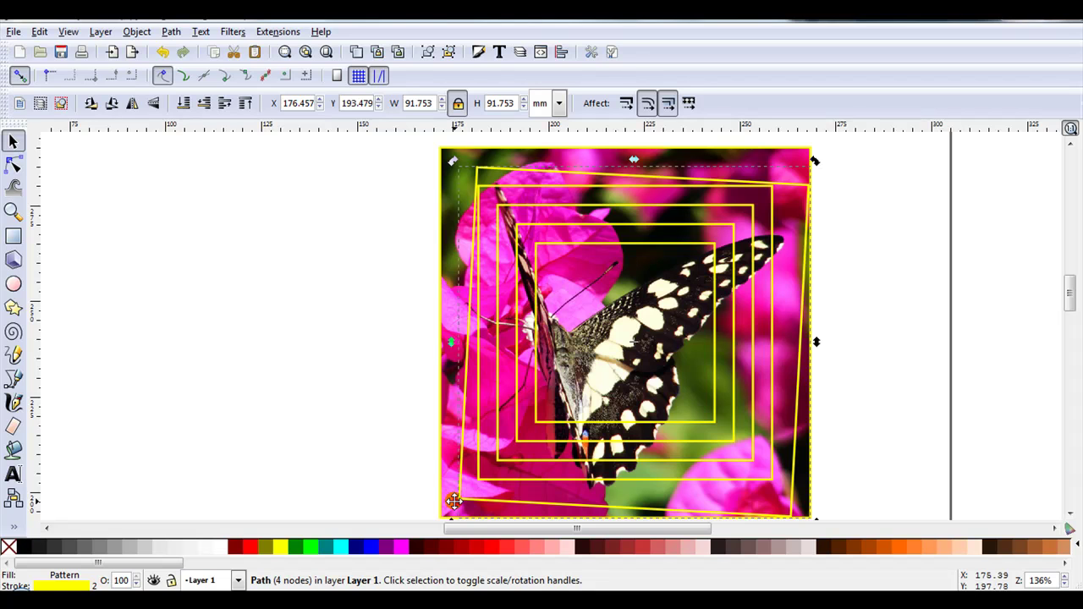
# Rotate the next two inner squares progressively further to continue the spiral
pyautogui.click(775, 219)
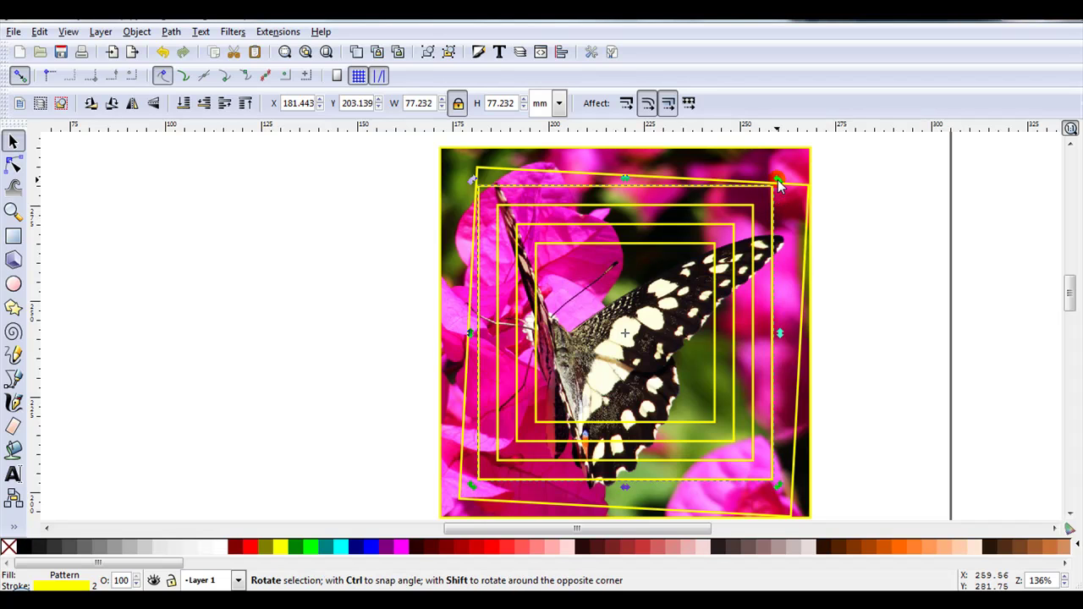
pyautogui.press('shift')
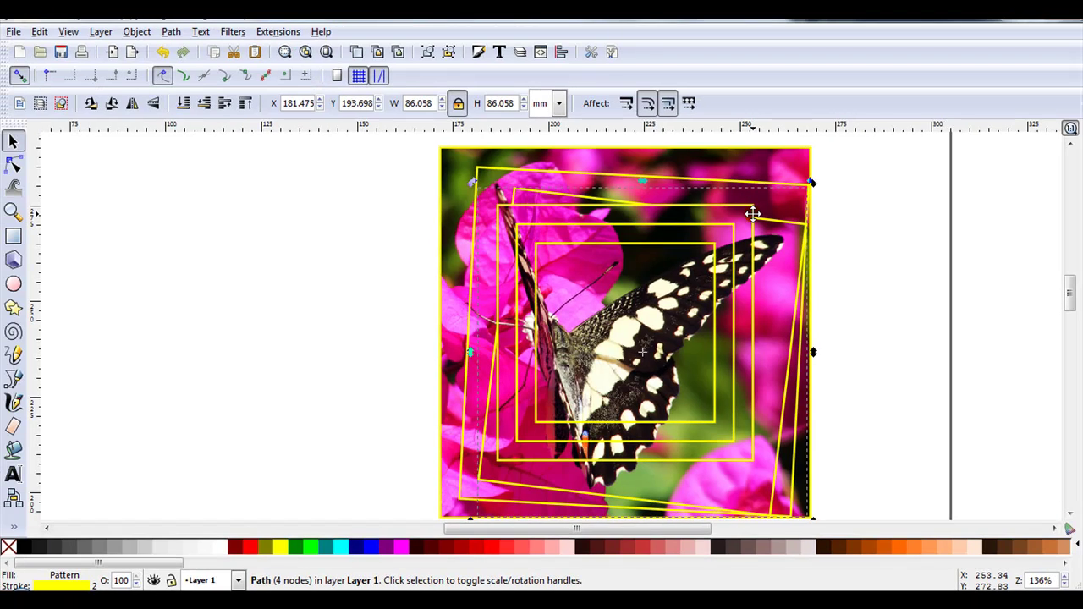
pyautogui.click(755, 206)
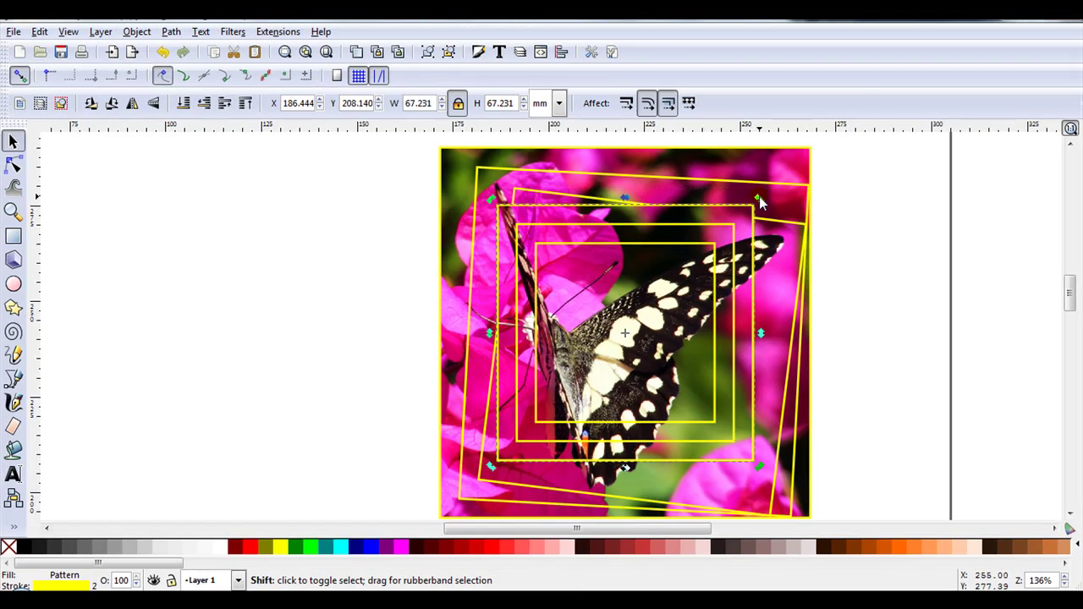
pyautogui.moveTo(759, 201); pyautogui.dragTo(810, 253)
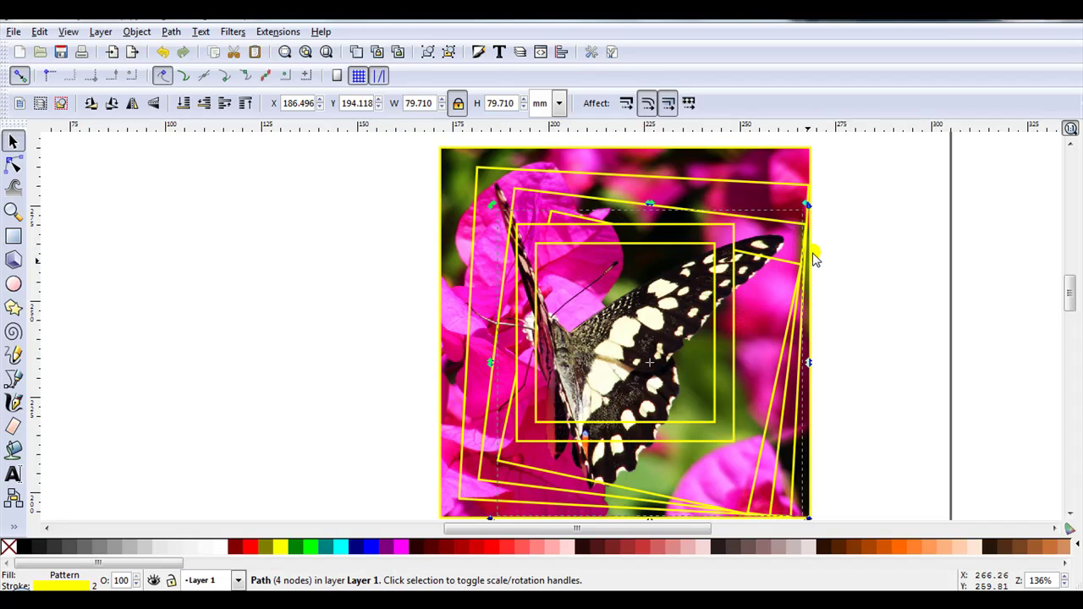
pyautogui.click(736, 251)
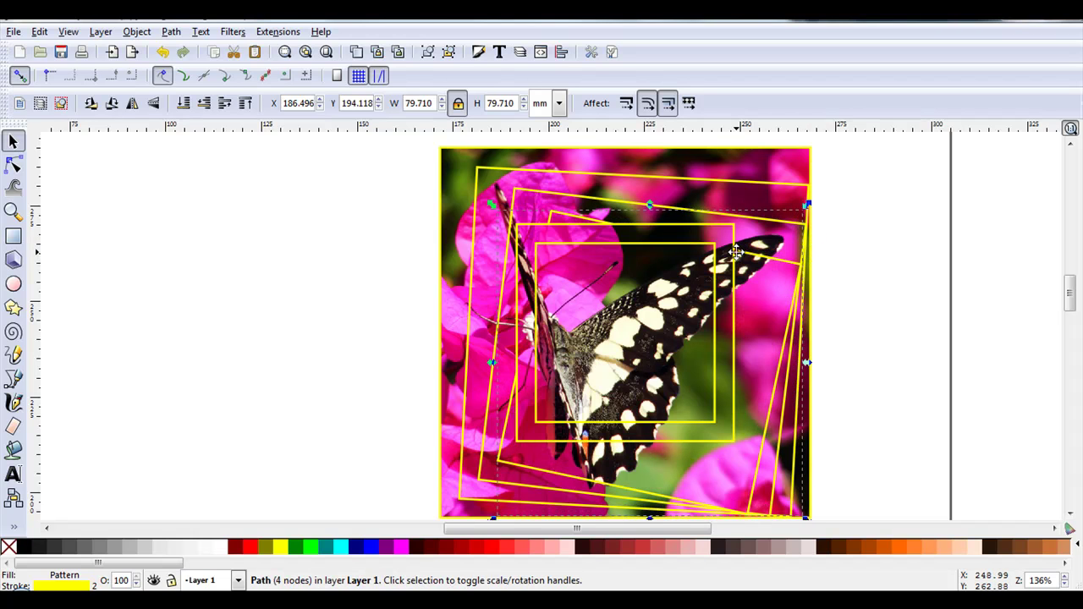
pyautogui.click(736, 252)
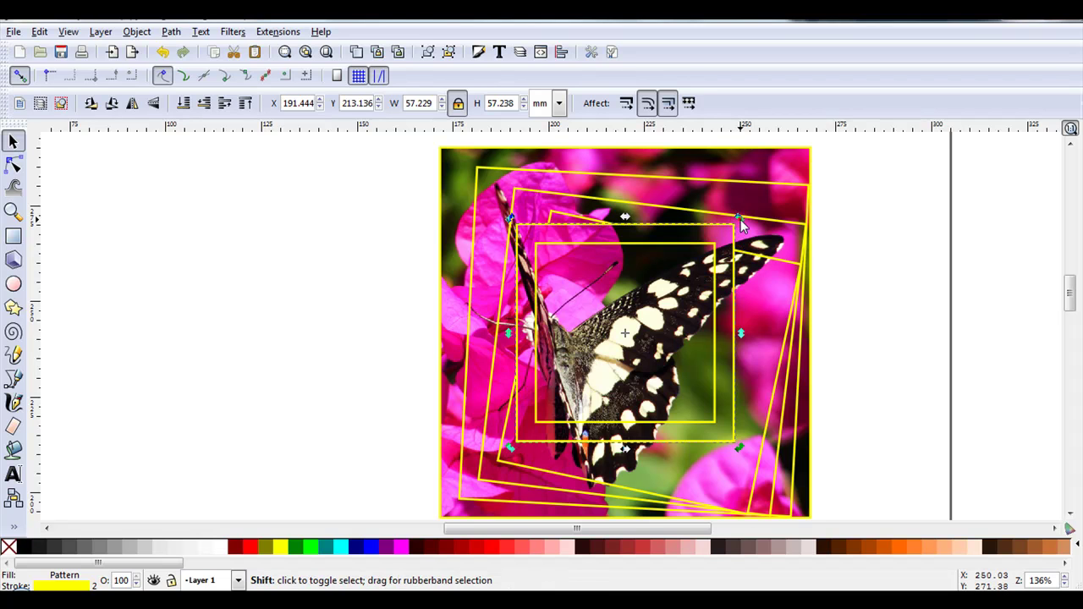
pyautogui.moveTo(740, 219); pyautogui.dragTo(803, 299)
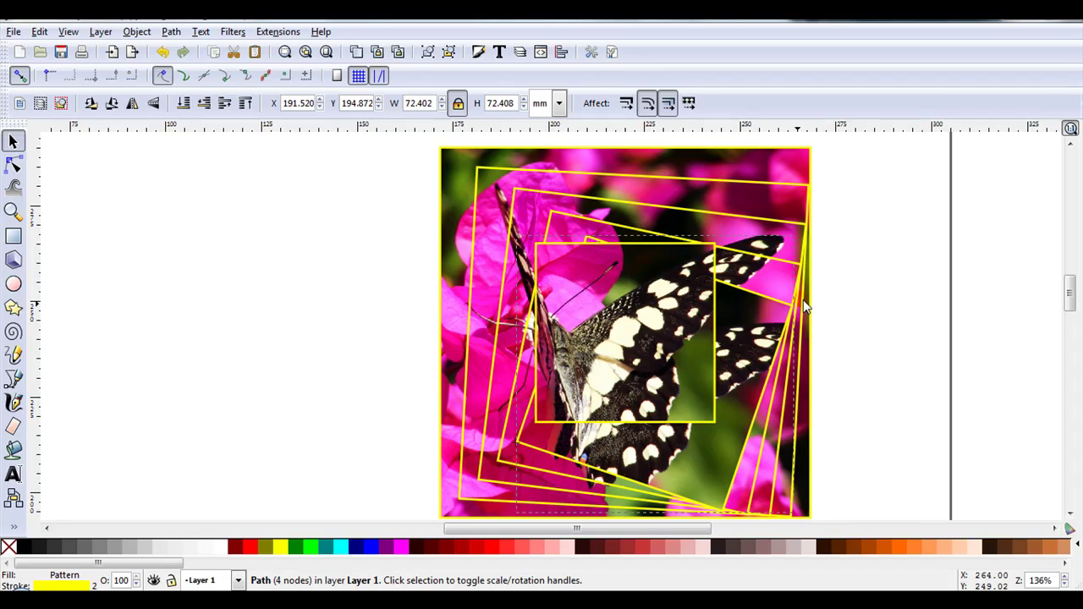
# Rotate the innermost square clockwise, then deselect and zoom out to view the finished spiral
pyautogui.click(713, 263)
pyautogui.click(713, 263)
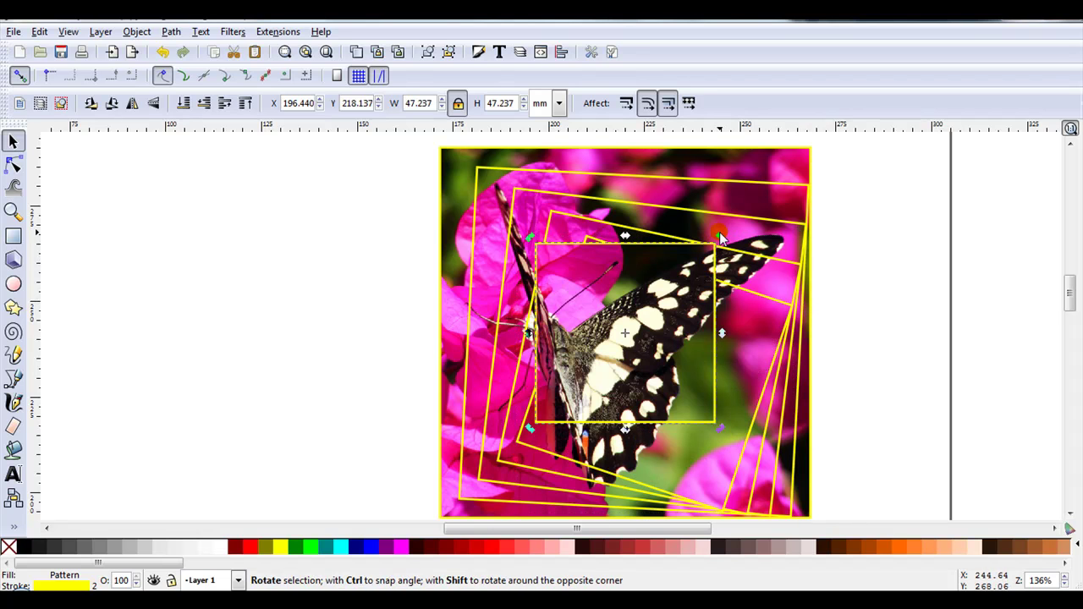
pyautogui.moveTo(720, 239); pyautogui.dragTo(795, 333)
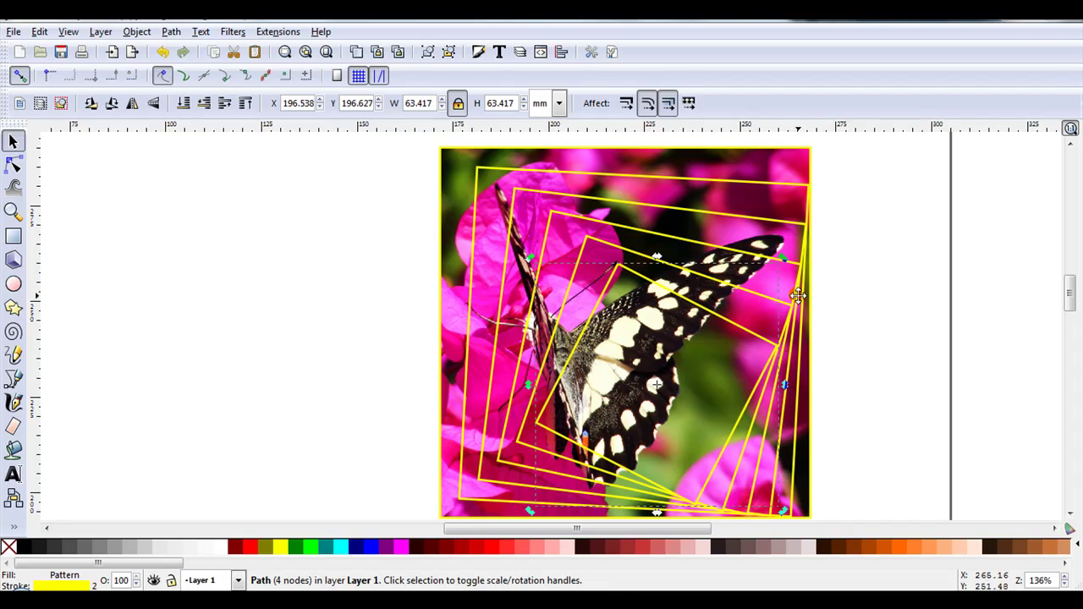
pyautogui.press('Escape')
pyautogui.press('-')
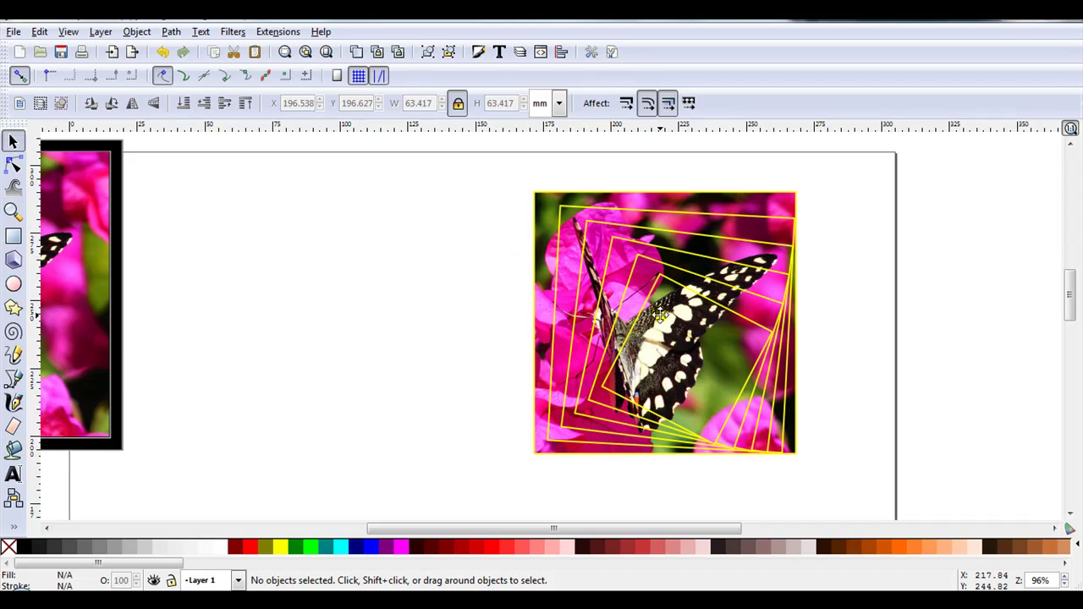
# Enable the 'transform patterns' toggle so moved squares carry their fill, testing with drag-and-undo
pyautogui.moveTo(681, 323); pyautogui.dragTo(459, 342)
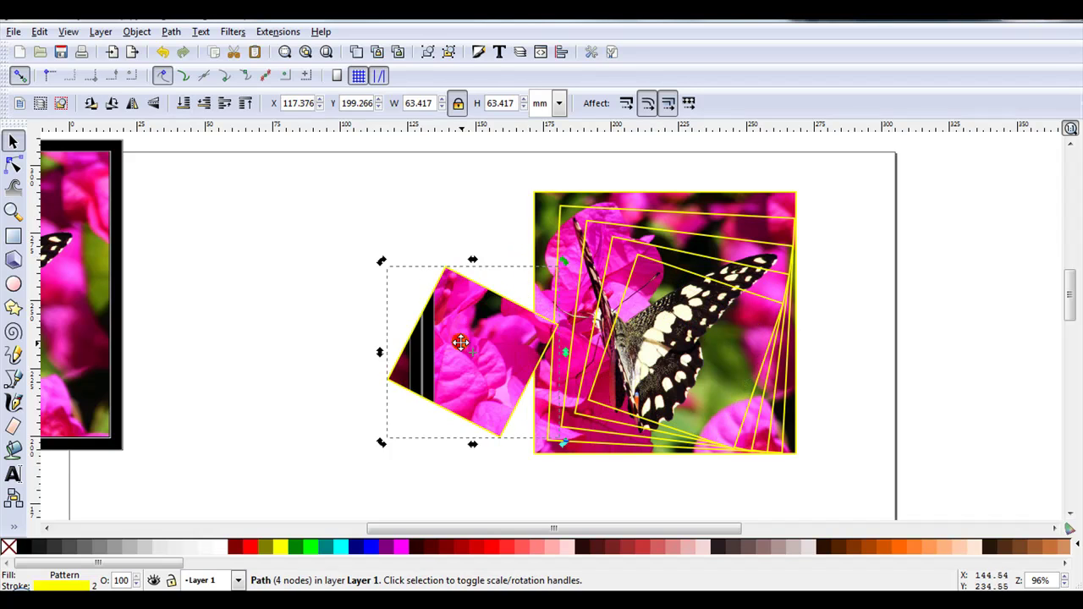
pyautogui.click(161, 52)
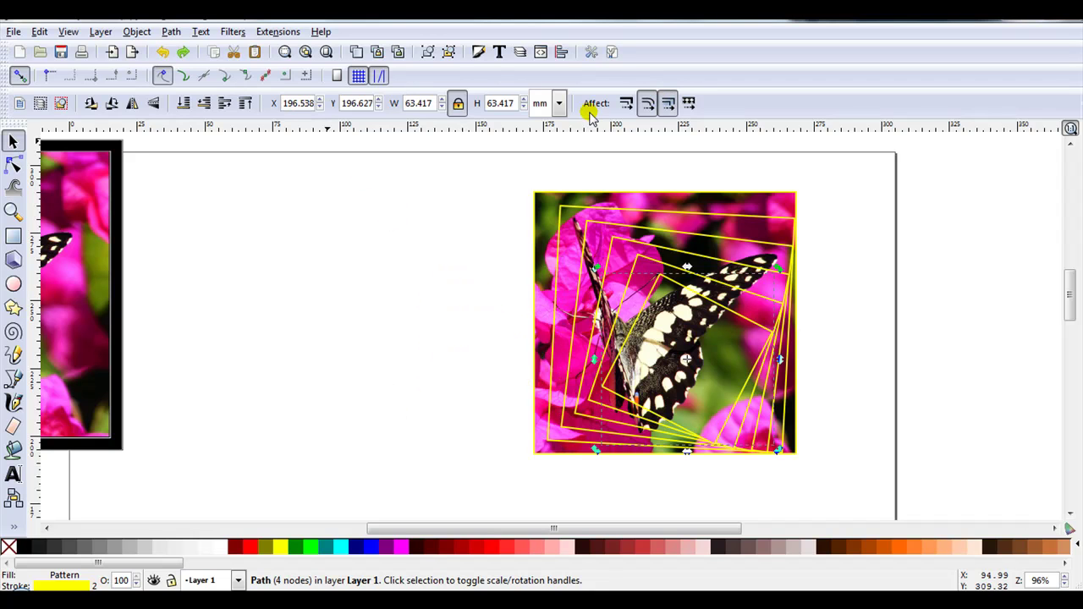
pyautogui.click(689, 103)
pyautogui.moveTo(706, 302); pyautogui.dragTo(459, 302)
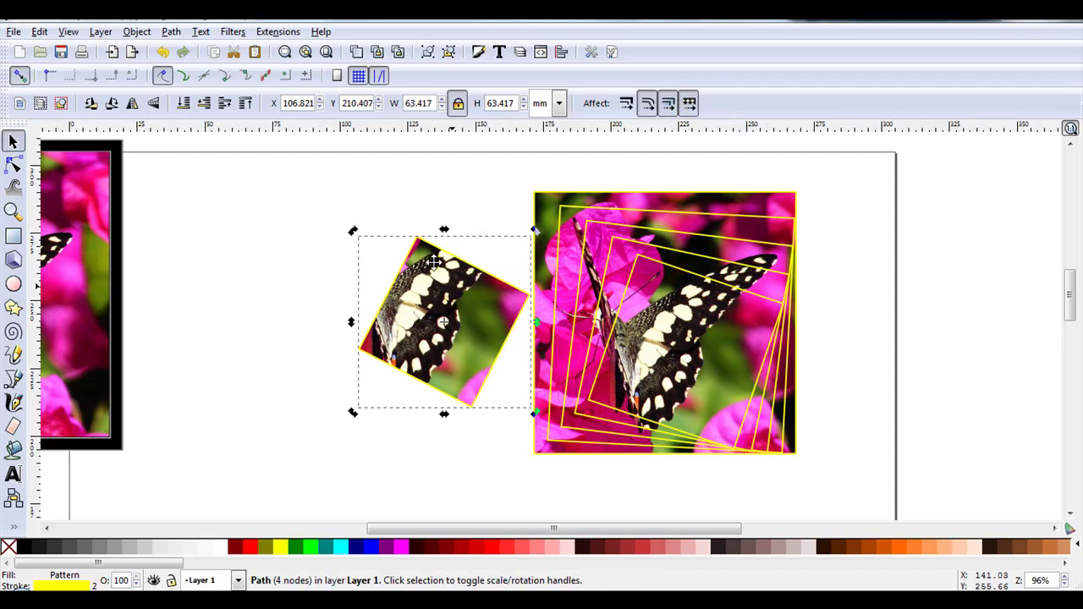
pyautogui.click(163, 52)
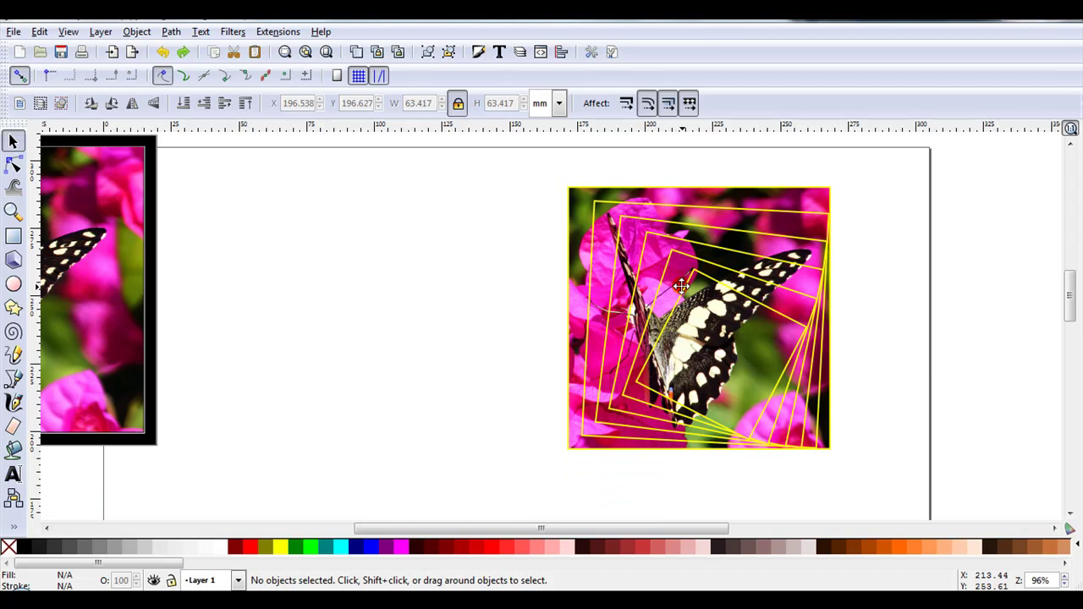
# Combine the six green spiral squares into a single path with Path > Combine
pyautogui.scroll(-2, 681, 286)
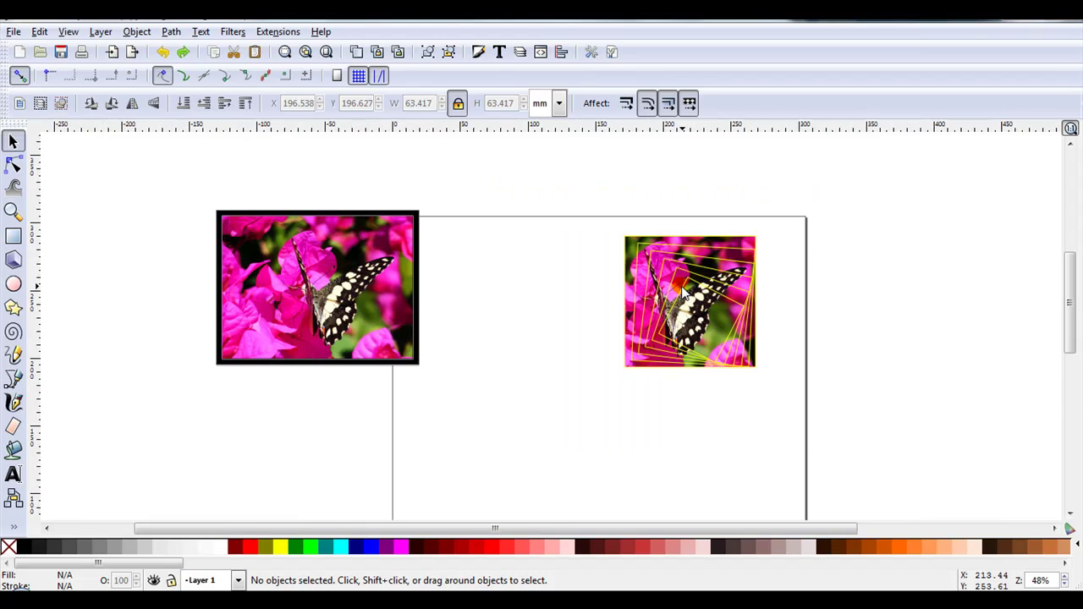
pyautogui.scroll(-2, 681, 286)
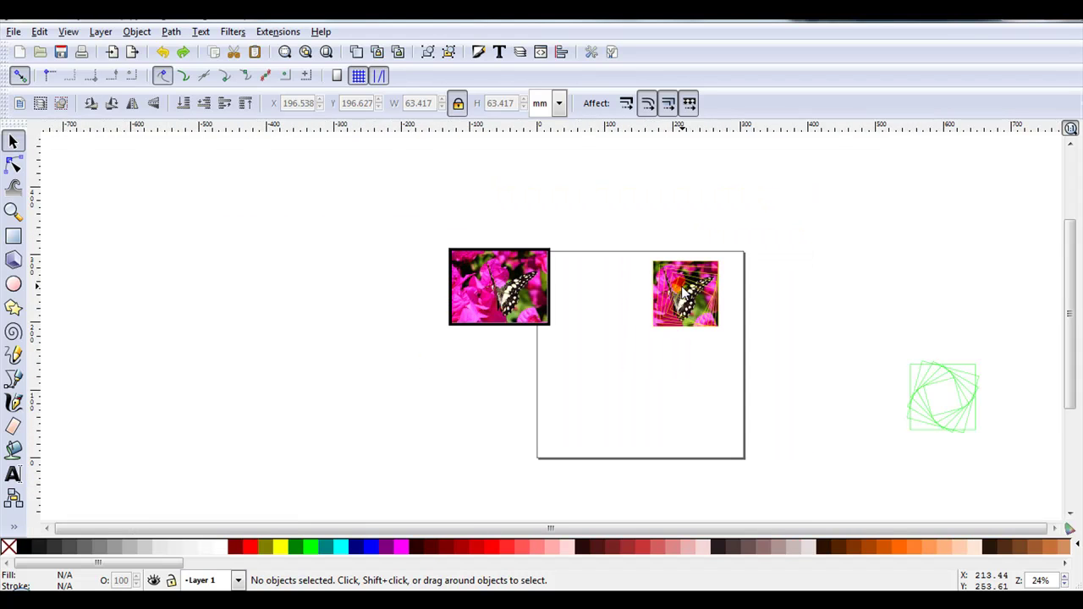
pyautogui.click(918, 380)
pyautogui.scroll(2, 1005, 409)
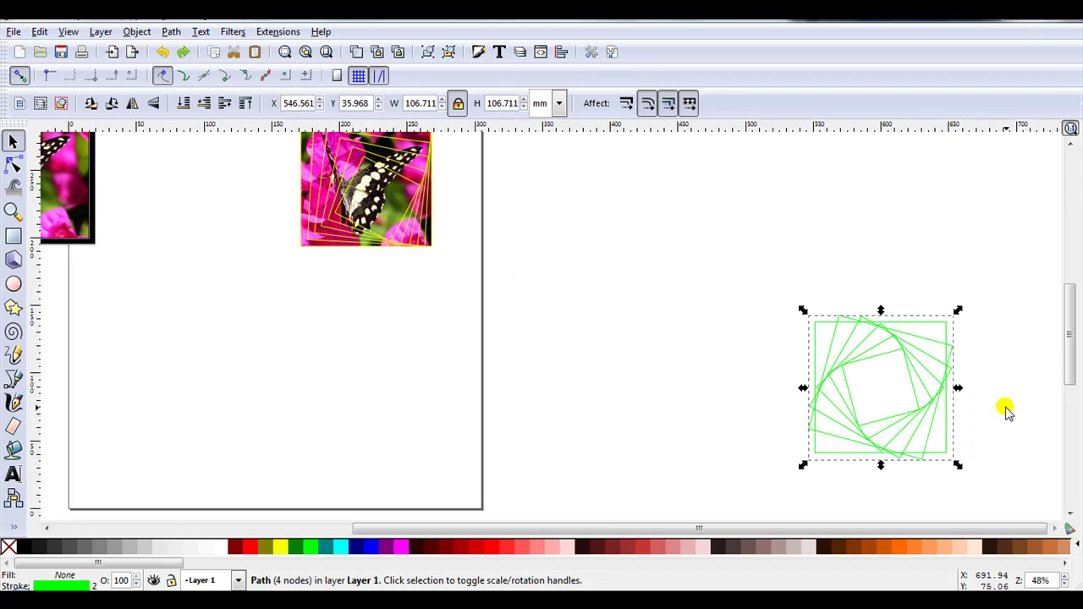
pyautogui.scroll(2, 1005, 410)
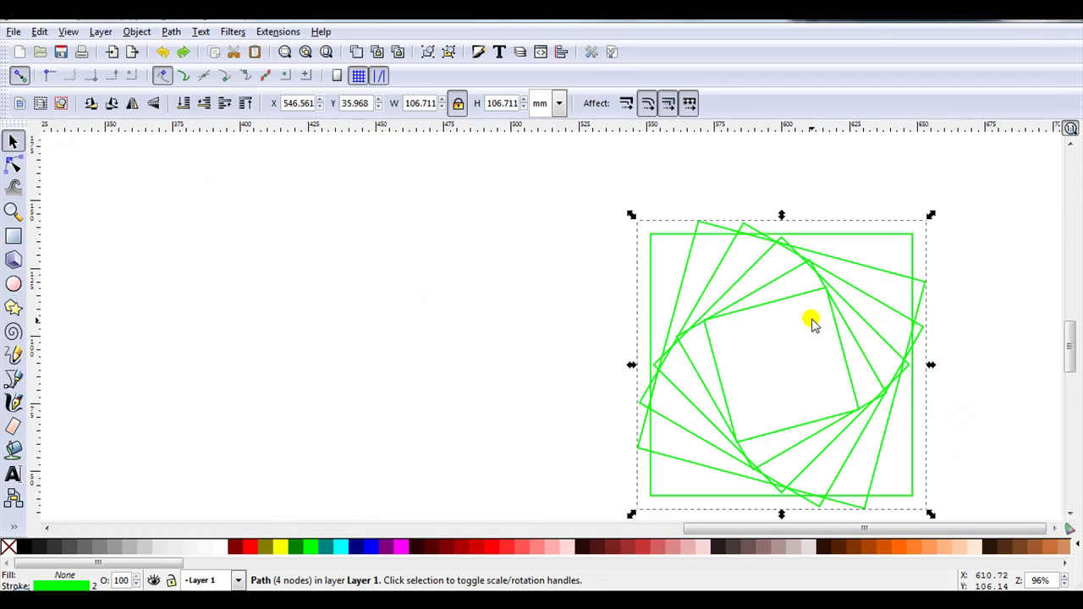
pyautogui.scroll(-1, 811, 322)
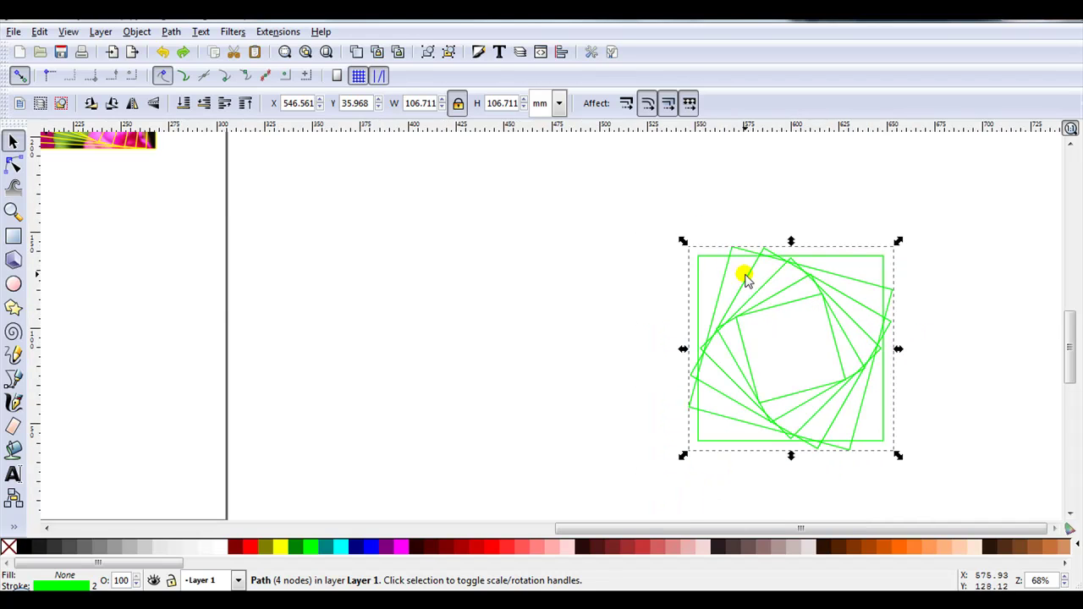
pyautogui.moveTo(614, 191); pyautogui.dragTo(954, 498)
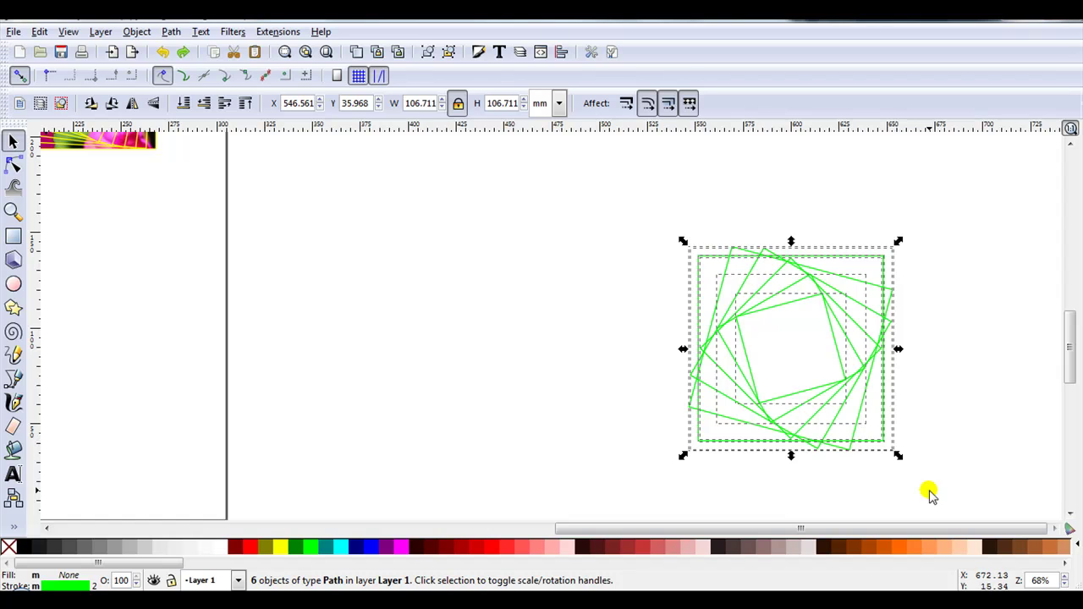
pyautogui.click(170, 31)
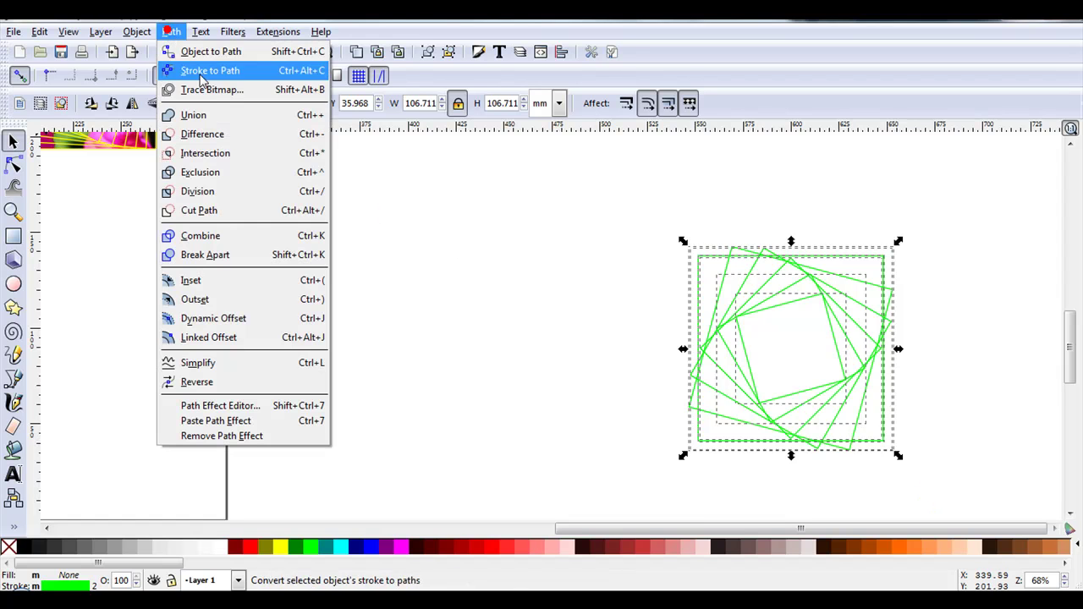
pyautogui.click(235, 236)
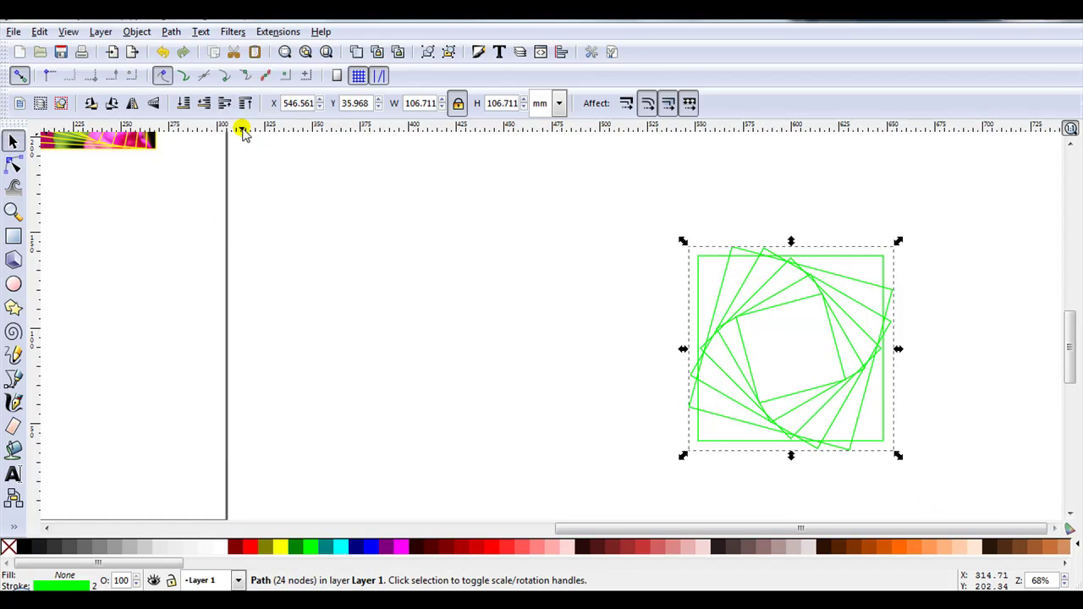
# Move the combined spiral onto the framed butterfly photo and centre it there
pyautogui.press('-')
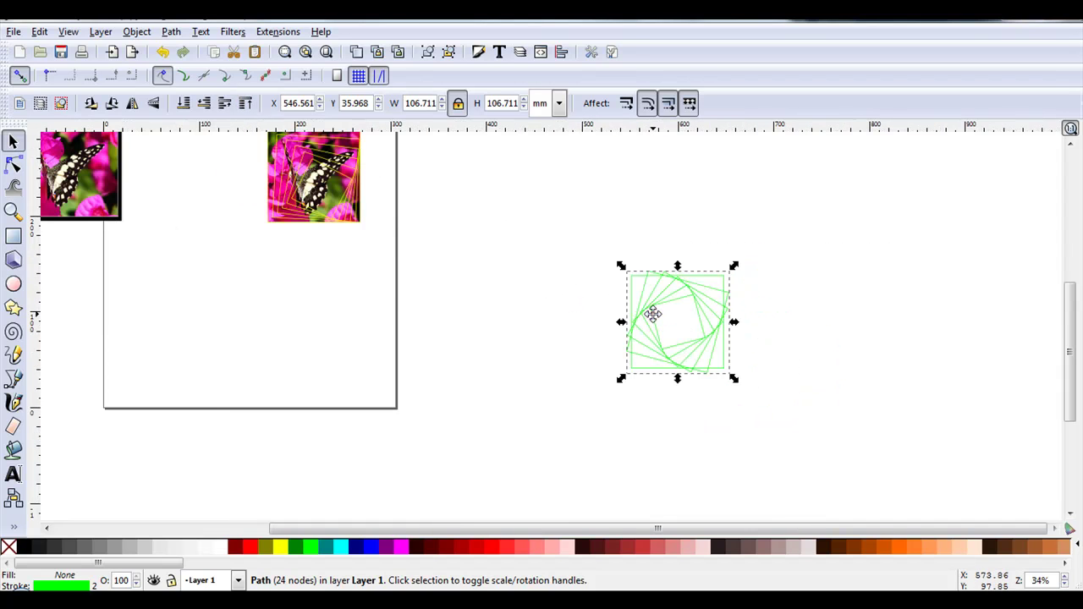
pyautogui.moveTo(654, 315); pyautogui.dragTo(67, 176)
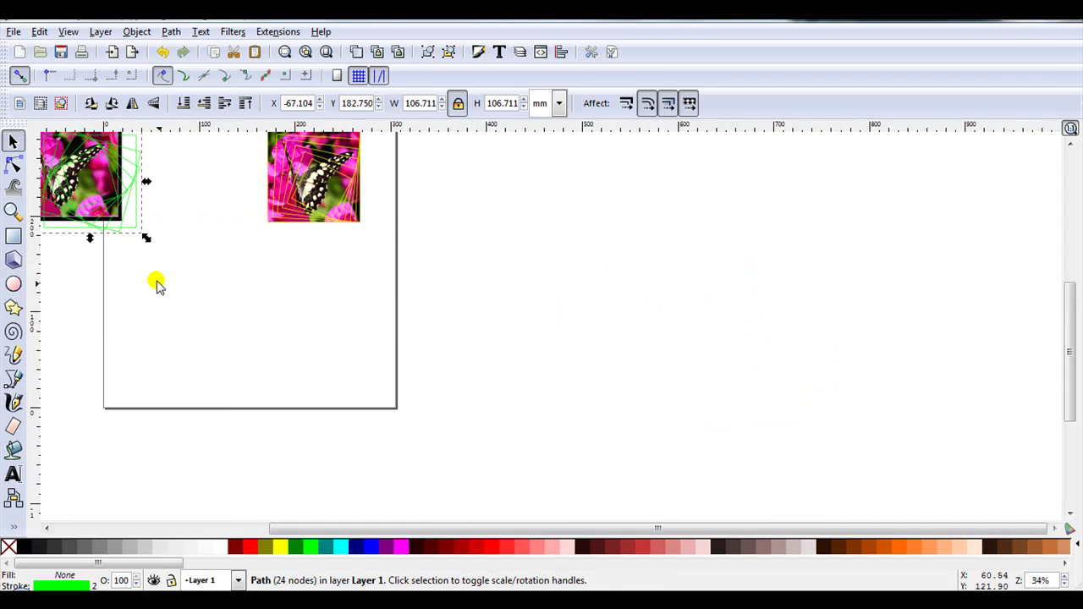
pyautogui.moveTo(82, 290); pyautogui.dragTo(398, 495)
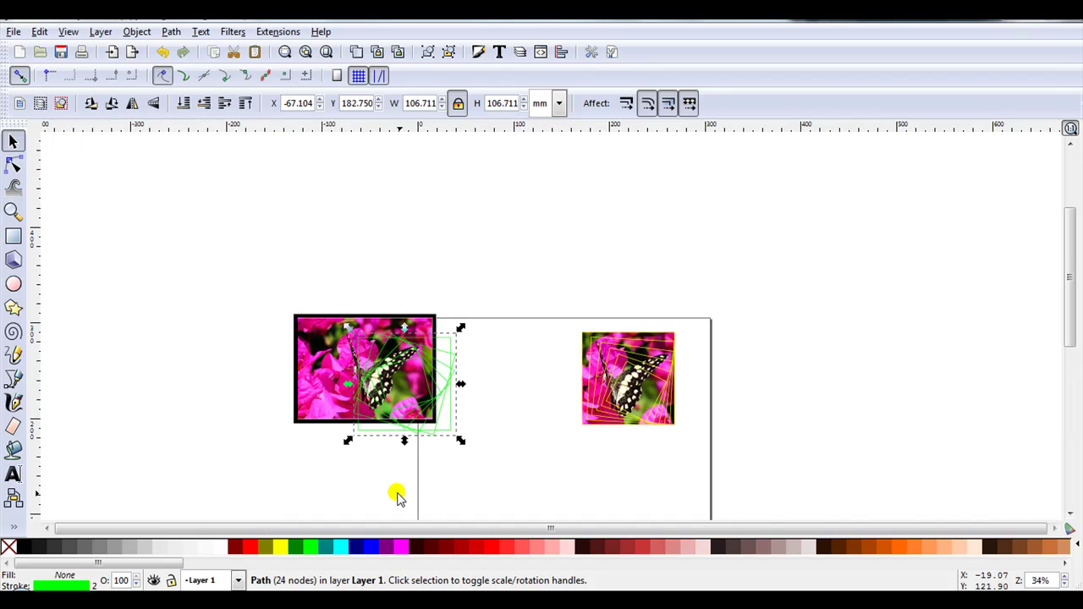
pyautogui.scroll(2, 367, 389)
pyautogui.moveTo(368, 371); pyautogui.dragTo(287, 334)
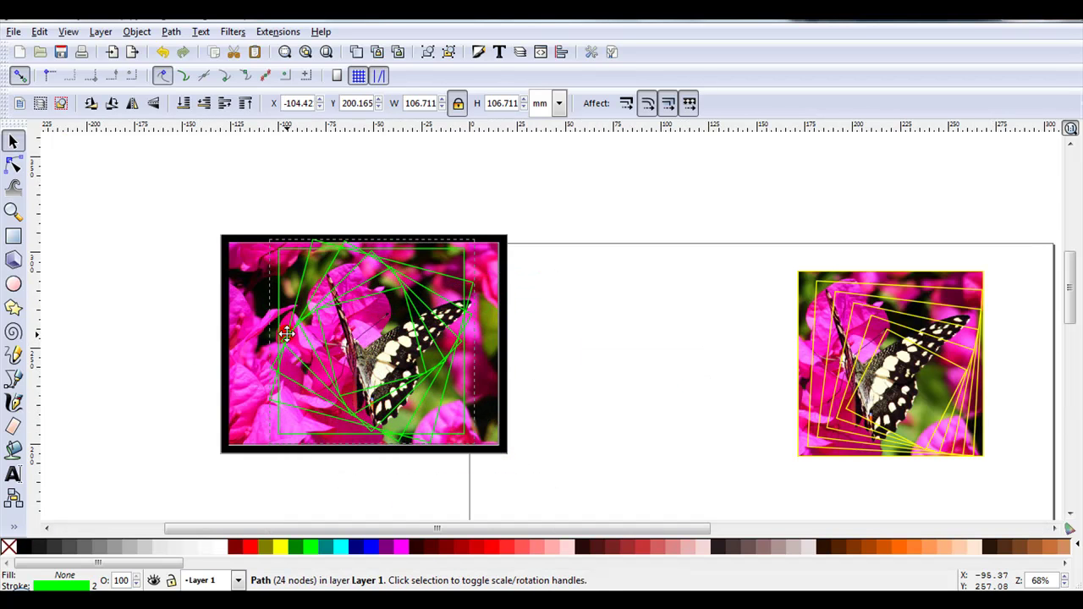
# Divide the butterfly photo along the spiral with Path > Division, moving the spare framed photo aside
pyautogui.moveTo(178, 208); pyautogui.dragTo(593, 493)
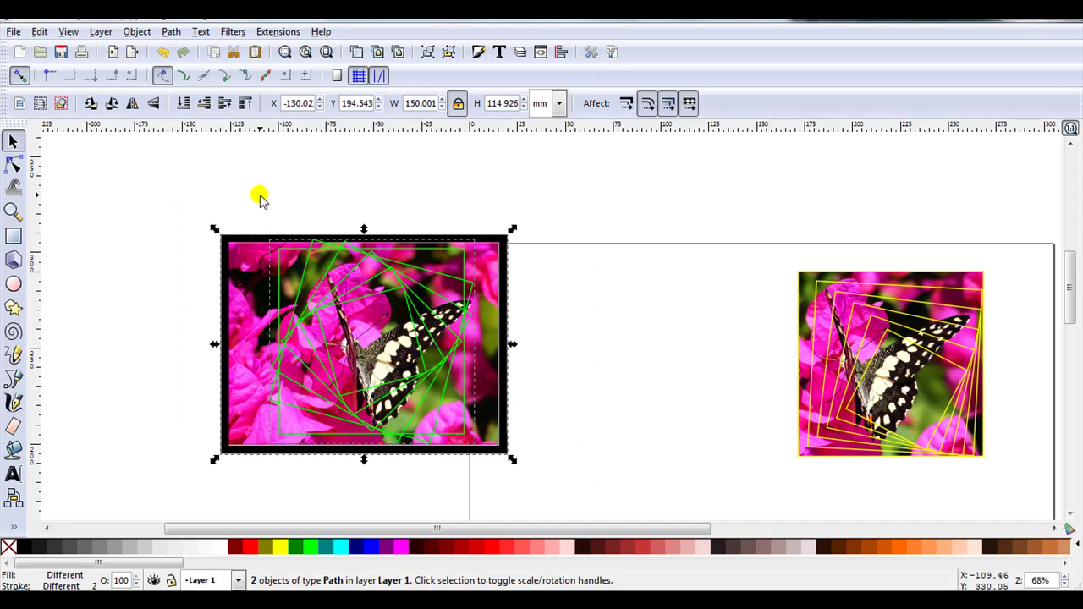
pyautogui.click(171, 31)
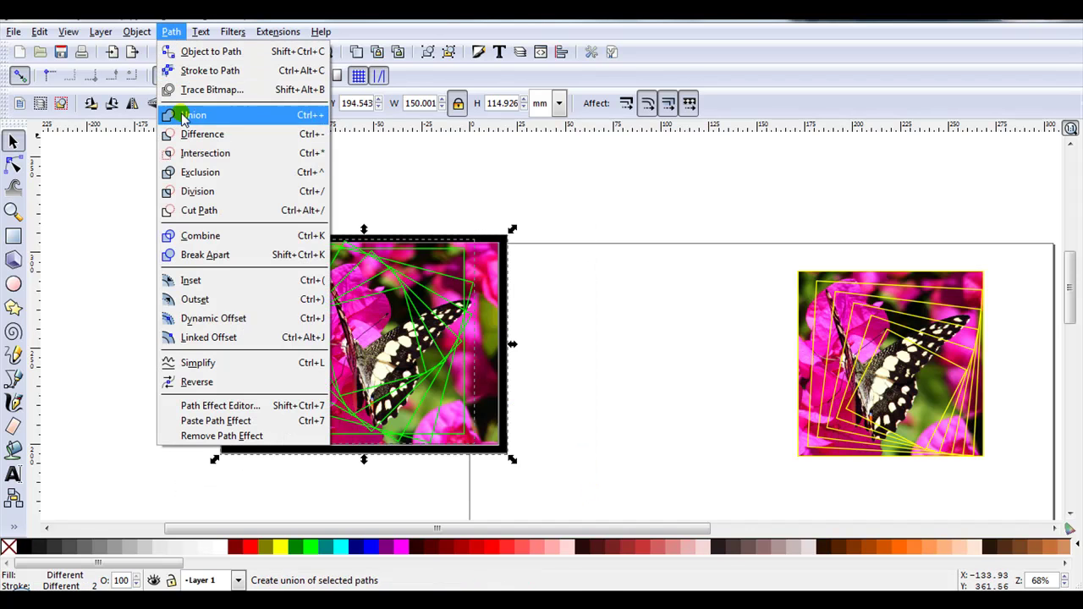
pyautogui.click(190, 191)
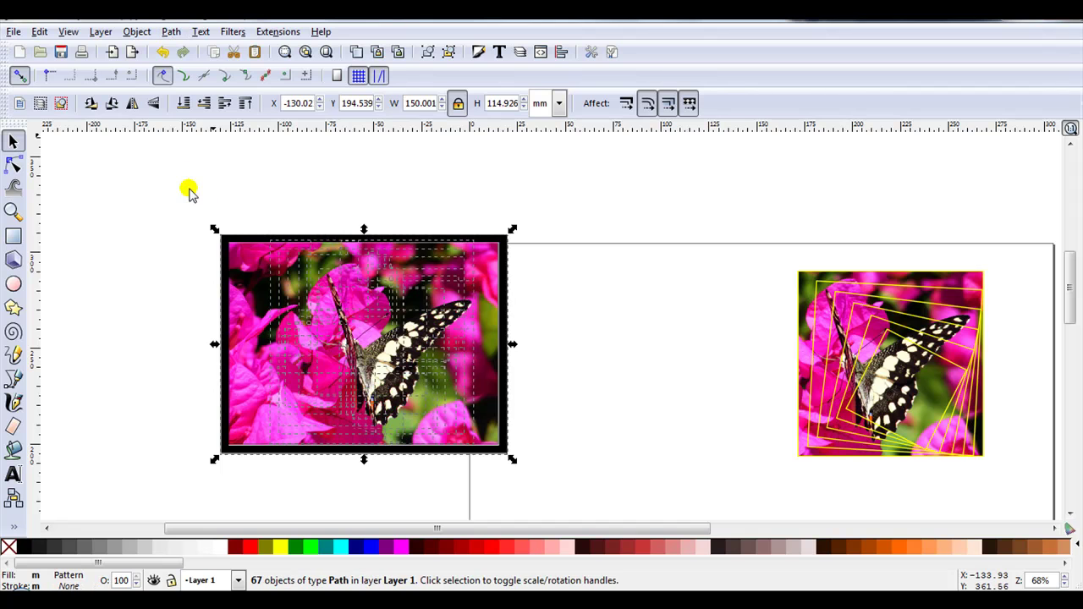
pyautogui.click(189, 208)
pyautogui.hscroll(-5, 237, 527)
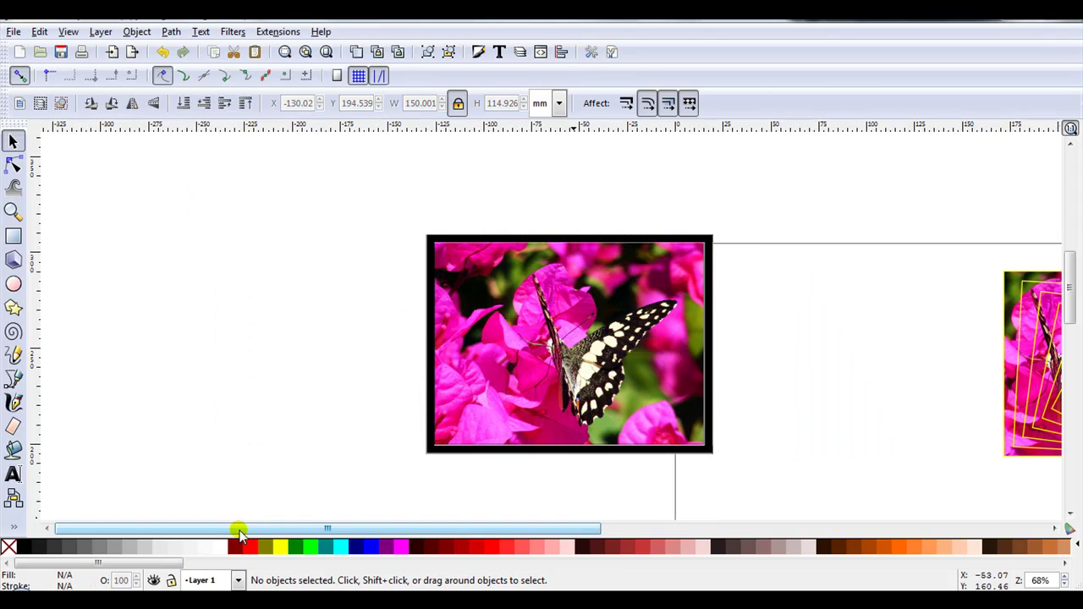
pyautogui.moveTo(432, 446); pyautogui.dragTo(50, 354)
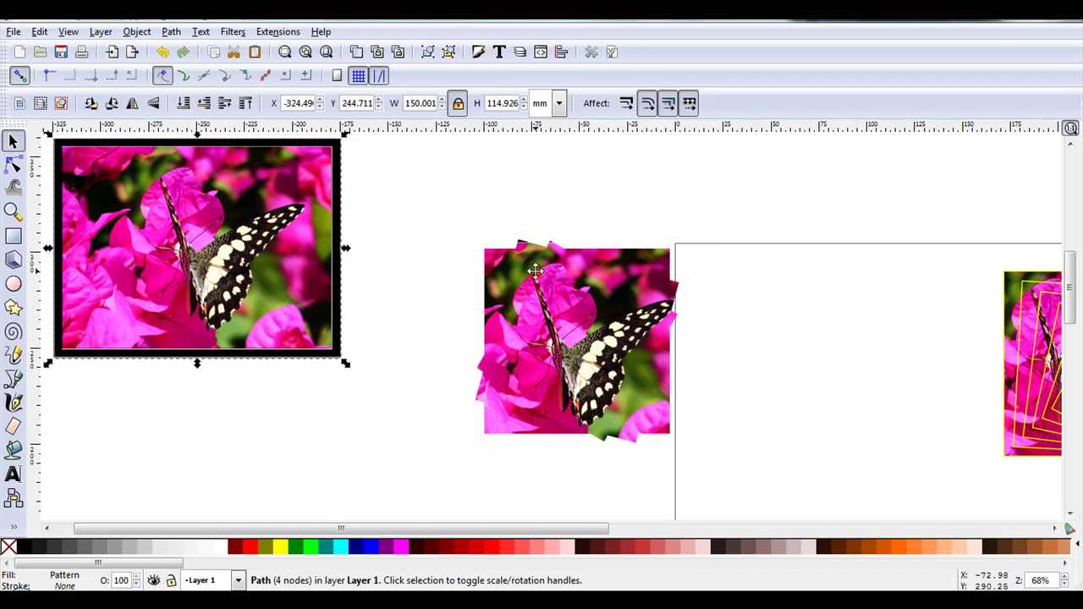
# Pull several cut pieces apart: the central spiral, square, triangles, strips and a wing piece
pyautogui.moveTo(534, 269); pyautogui.dragTo(774, 202)
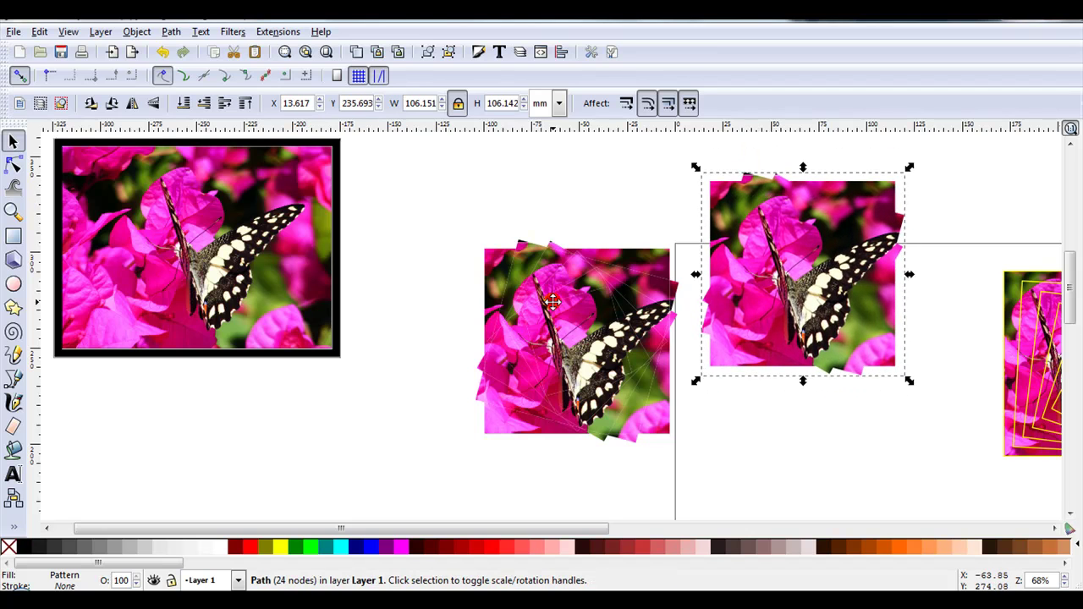
pyautogui.moveTo(562, 300); pyautogui.dragTo(430, 157)
pyautogui.moveTo(528, 269); pyautogui.dragTo(551, 478)
pyautogui.moveTo(615, 425); pyautogui.dragTo(700, 463)
pyautogui.moveTo(665, 431); pyautogui.dragTo(685, 467)
pyautogui.moveTo(571, 409); pyautogui.dragTo(636, 449)
pyautogui.moveTo(515, 380); pyautogui.dragTo(586, 181)
pyautogui.moveTo(622, 264)
pyautogui.mouseDown()
pyautogui.moveTo(629, 218)
pyautogui.moveTo(636, 248)
pyautogui.mouseUp()
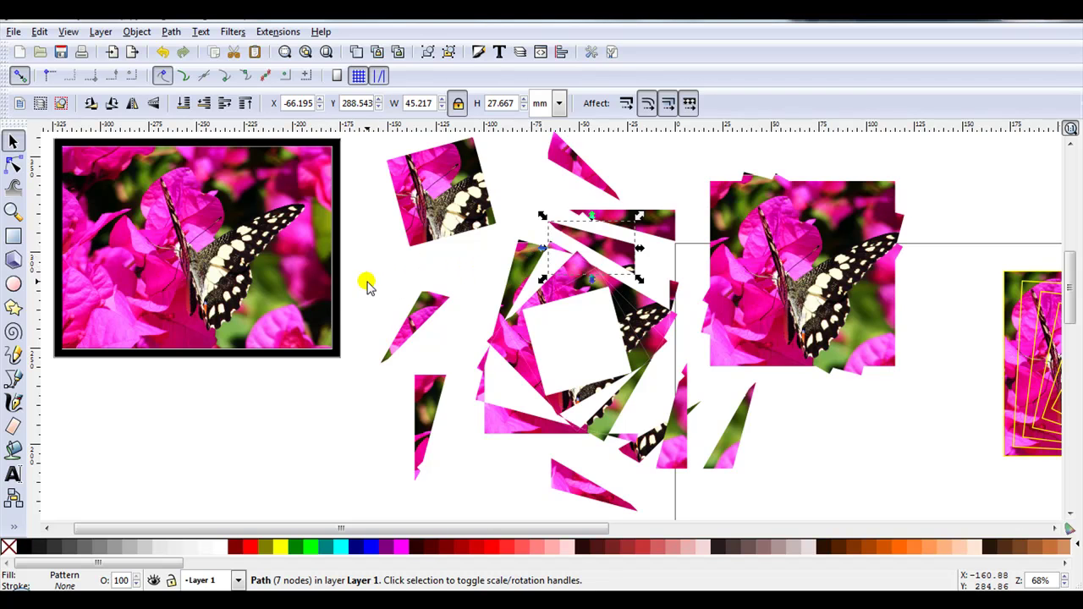
pyautogui.press('-')
pyautogui.press('Tab')
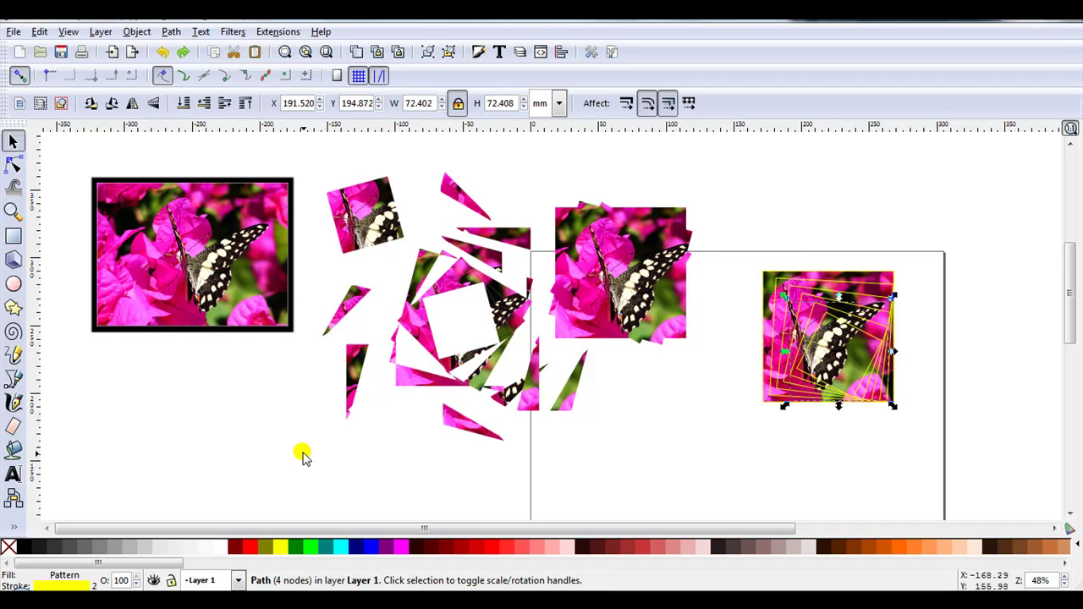